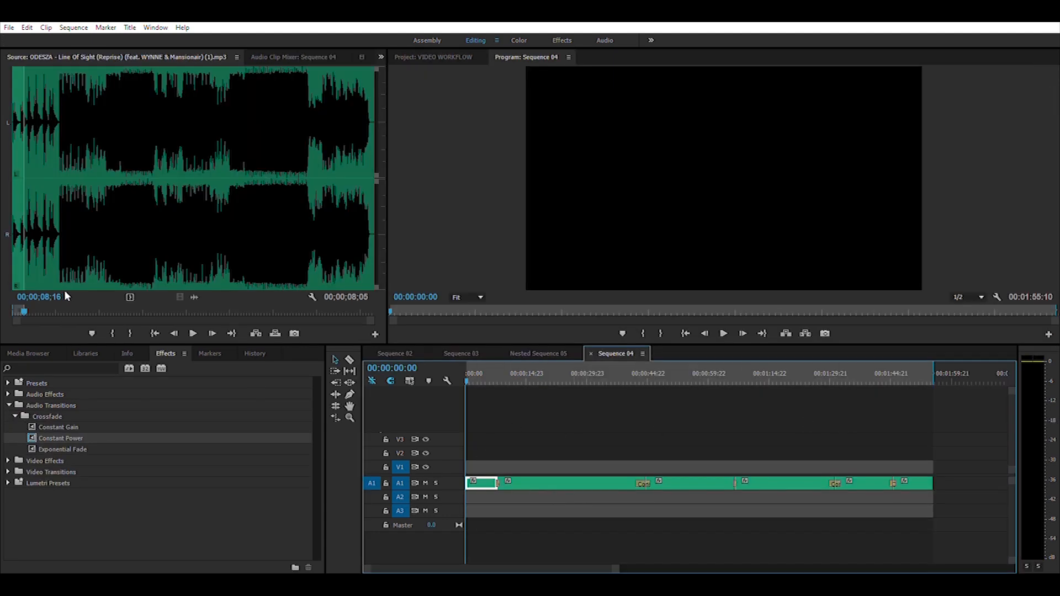
Move the out point of the ODESZA song in the source monitor to the end of the audio
drag(25, 309, 399, 296)
key(o)
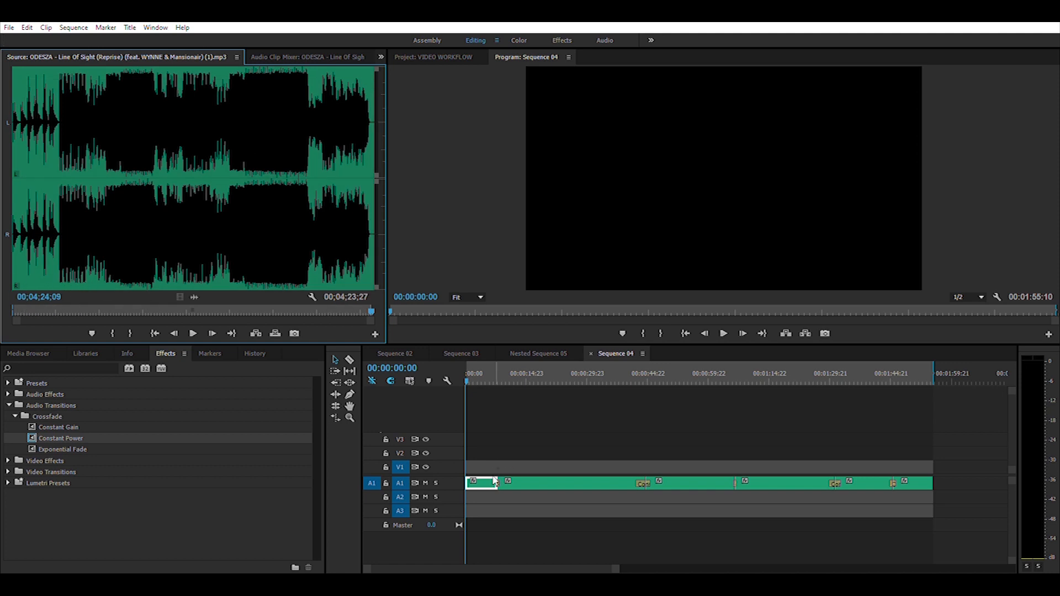
Play the edited music track in Sequence 04 from the beginning to check the cuts and crossfades
click(465, 387)
key(space)
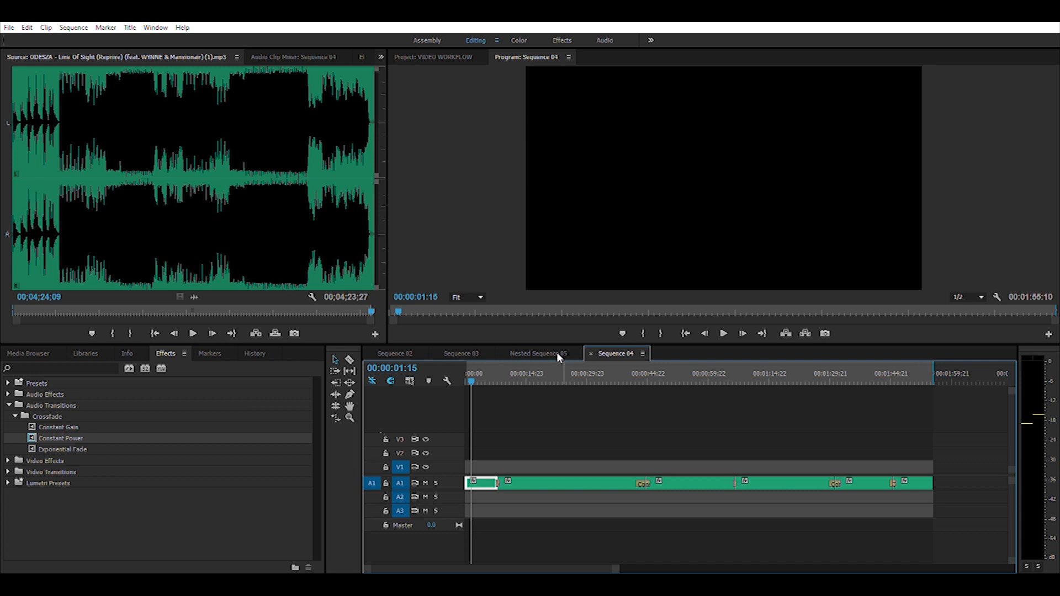
drag(476, 377, 933, 377)
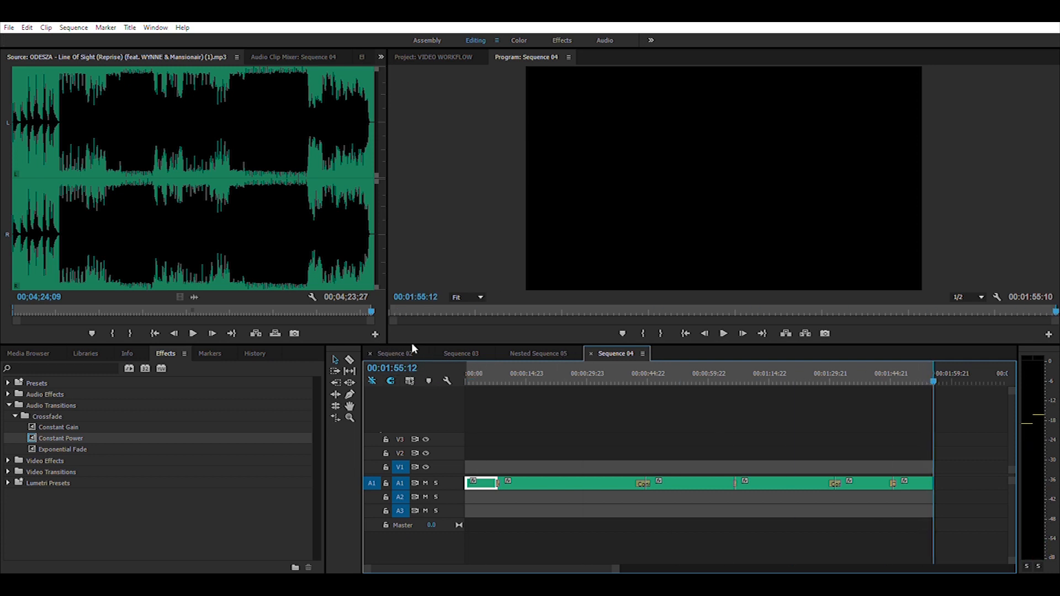
drag(505, 381, 490, 381)
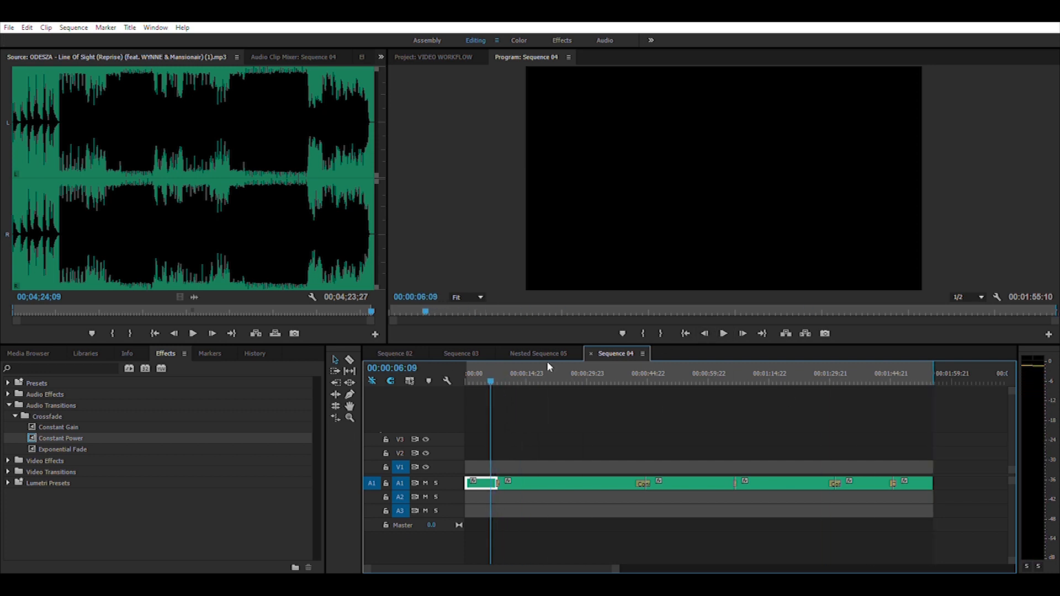
key(Home)
key(space)
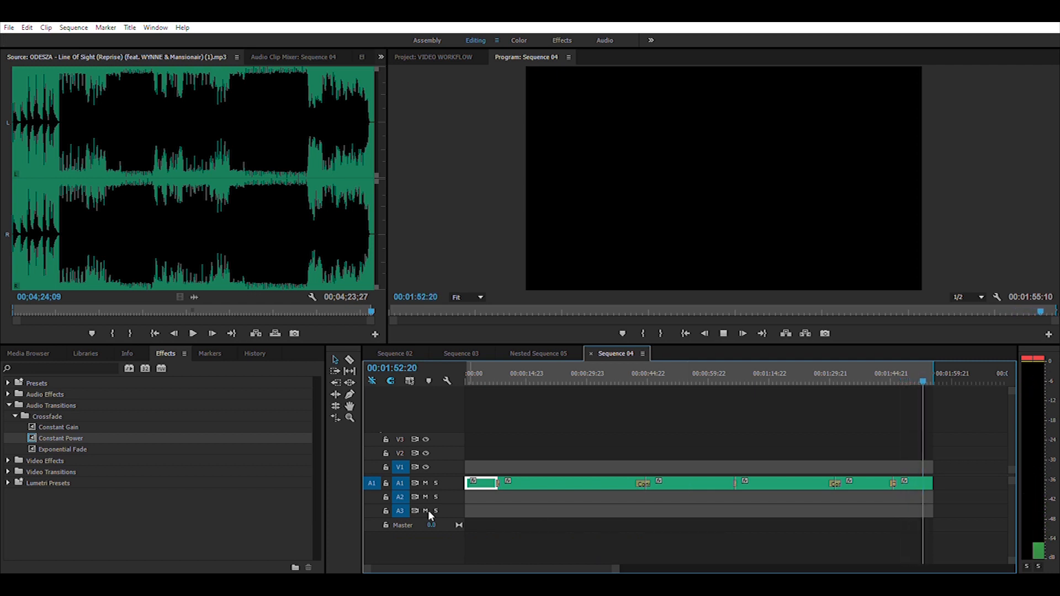
drag(617, 566, 604, 565)
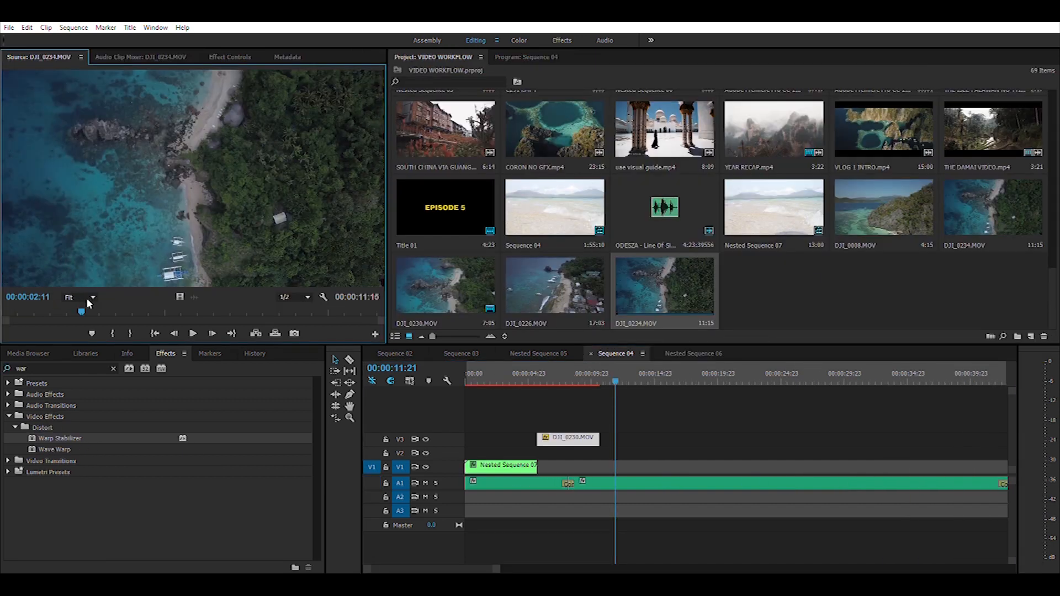
Mark an in point at 00:00:02:11 and an out point at 00:00:07:22 on the source clip DJI_0234.MOV
key(i)
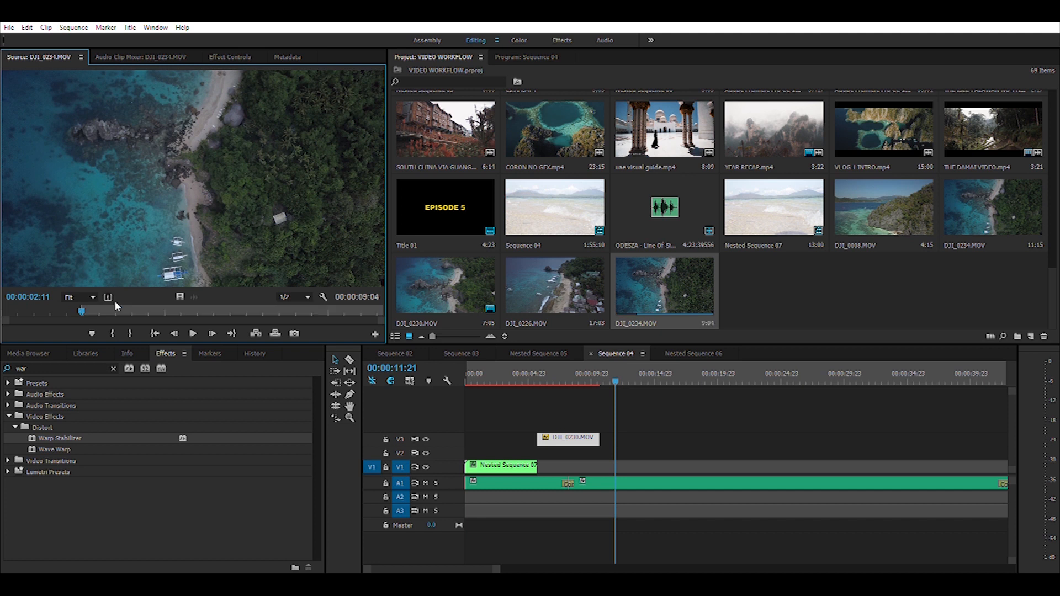
click(193, 320)
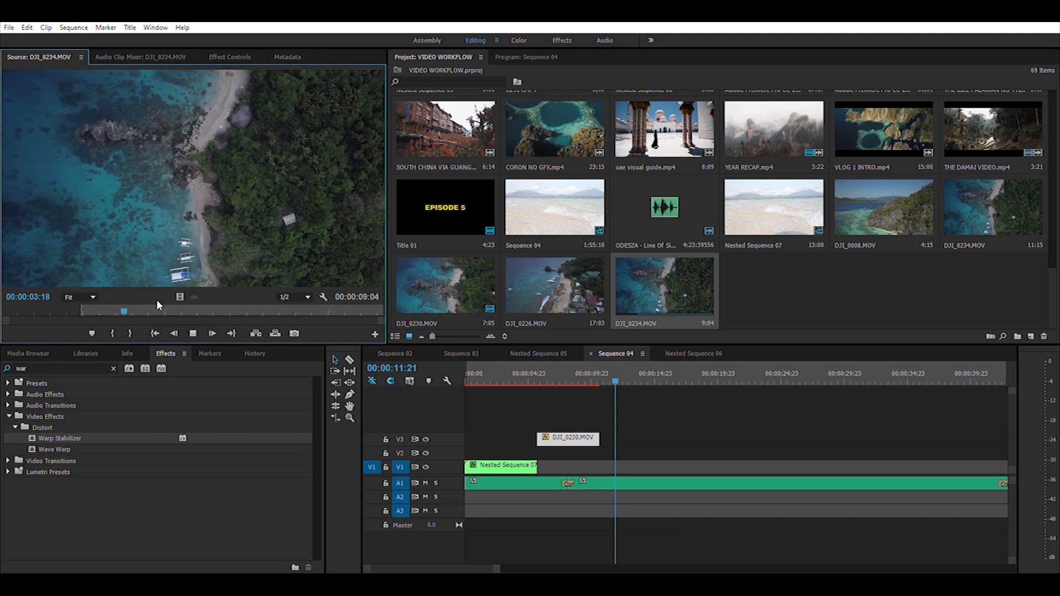
click(193, 331)
drag(280, 310, 260, 303)
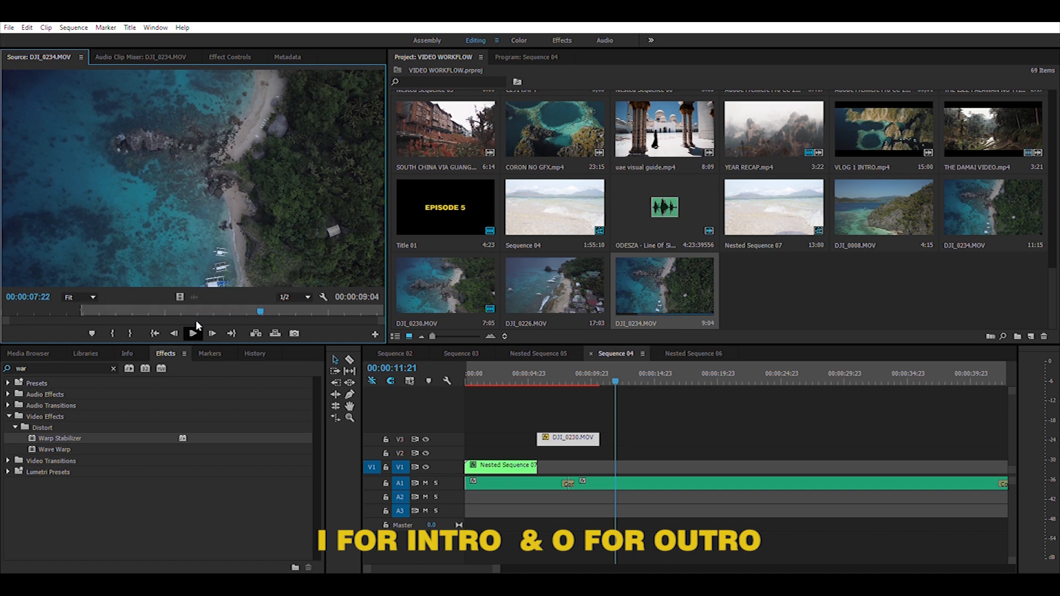
key(o)
key(Left)
key(Left)
key(Left)
key(Left)
key(Left)
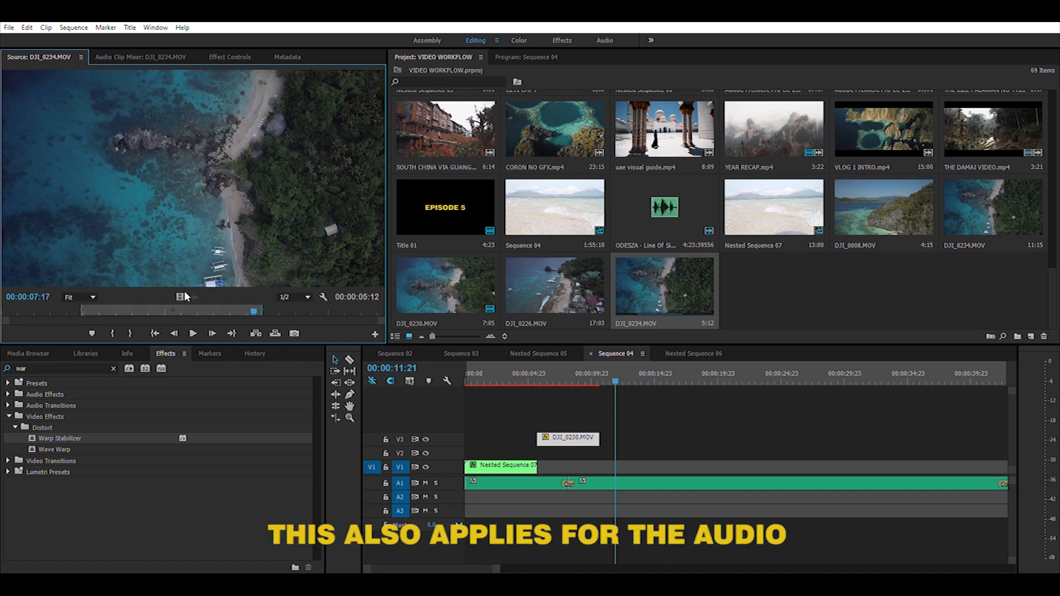
Add the marked video of DJI_0234.MOV to track V3 directly after DJI_0230.MOV and make it fill the frame
drag(534, 362, 614, 429)
drag(608, 365, 604, 367)
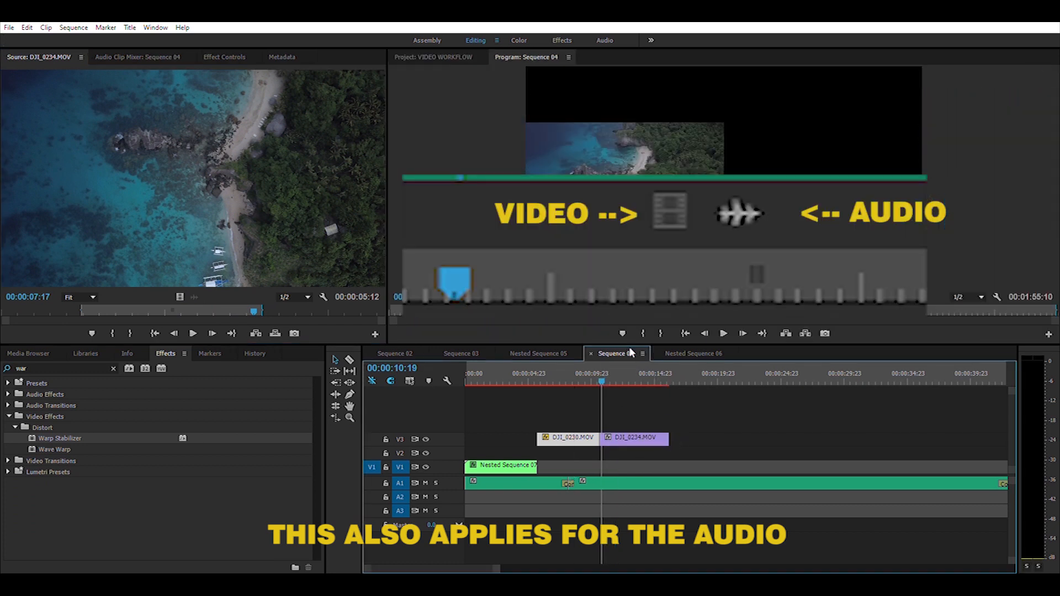
click(628, 436)
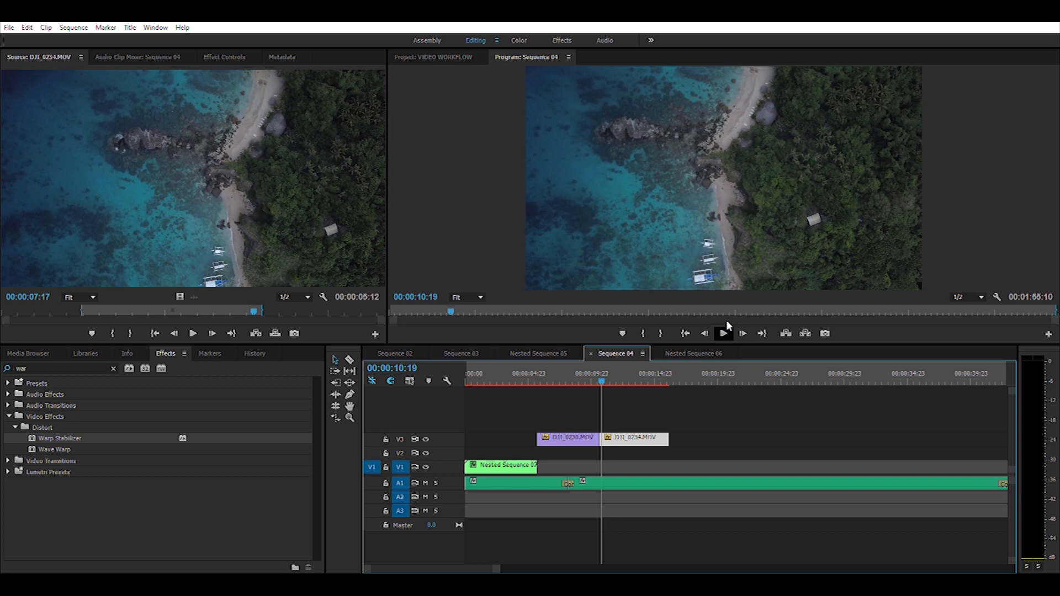
click(727, 323)
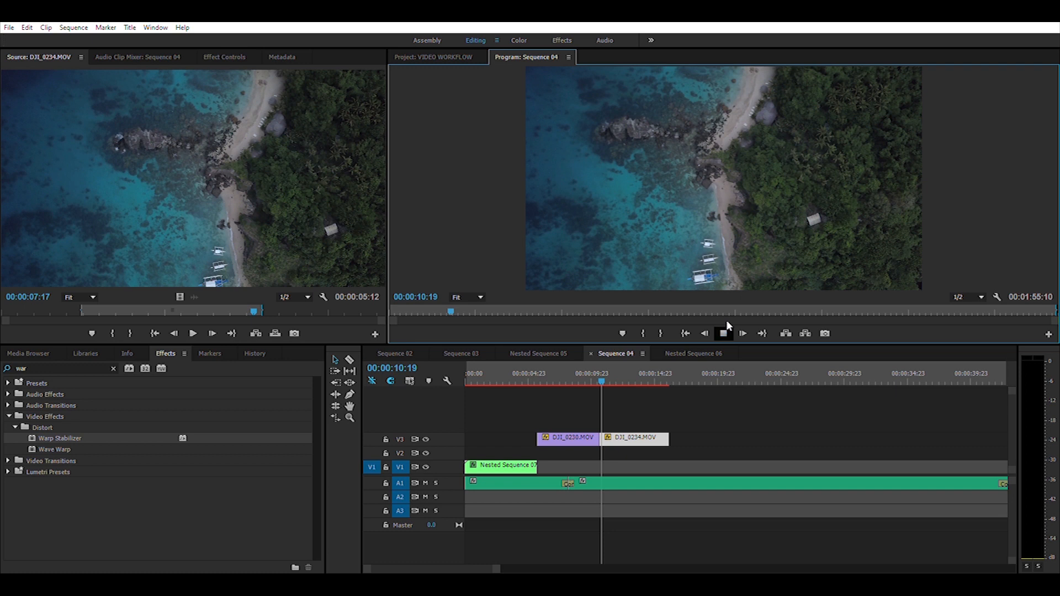
right_click(611, 440)
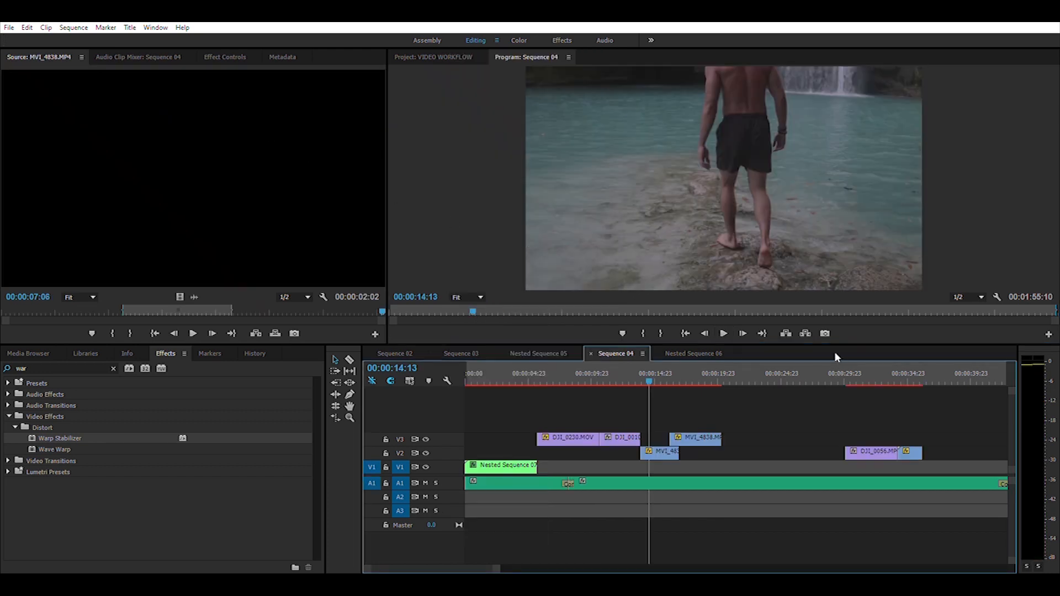
Play Sequence 04 from the start to review the assembled clips, then return to the walking shot at 00:00:14:19
key(Home)
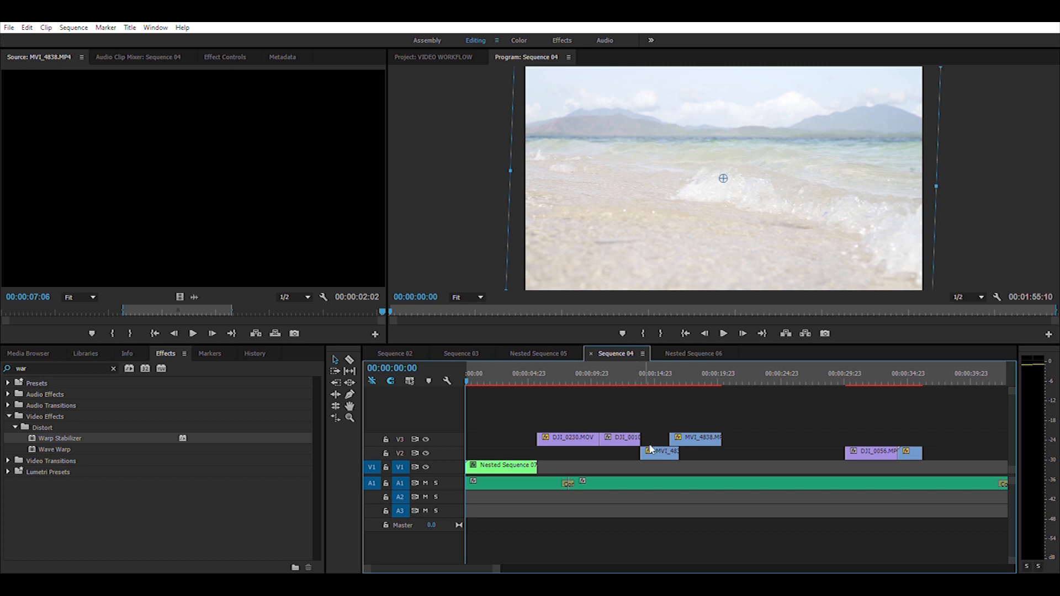
click(723, 334)
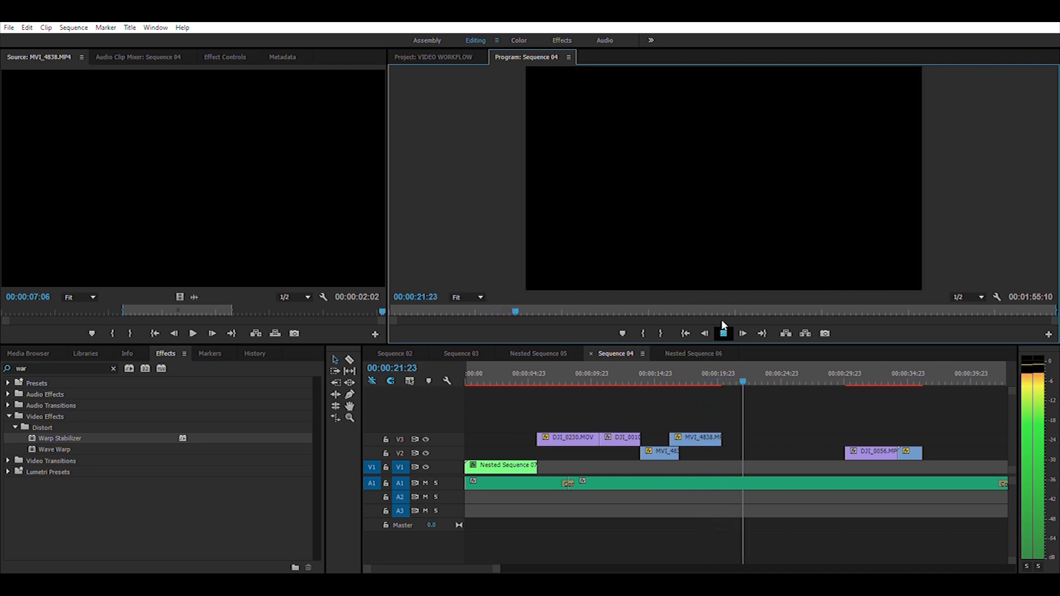
drag(737, 375, 655, 376)
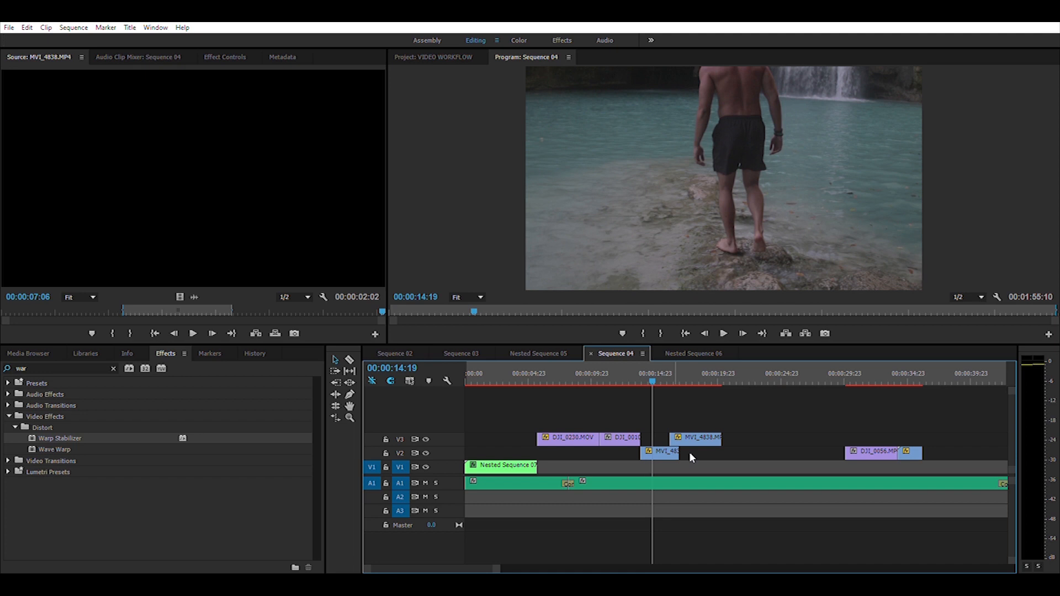
Nest the walking clip on track V2 at 00:00:14:19 and apply the Warp Stabilizer effect to it
click(71, 366)
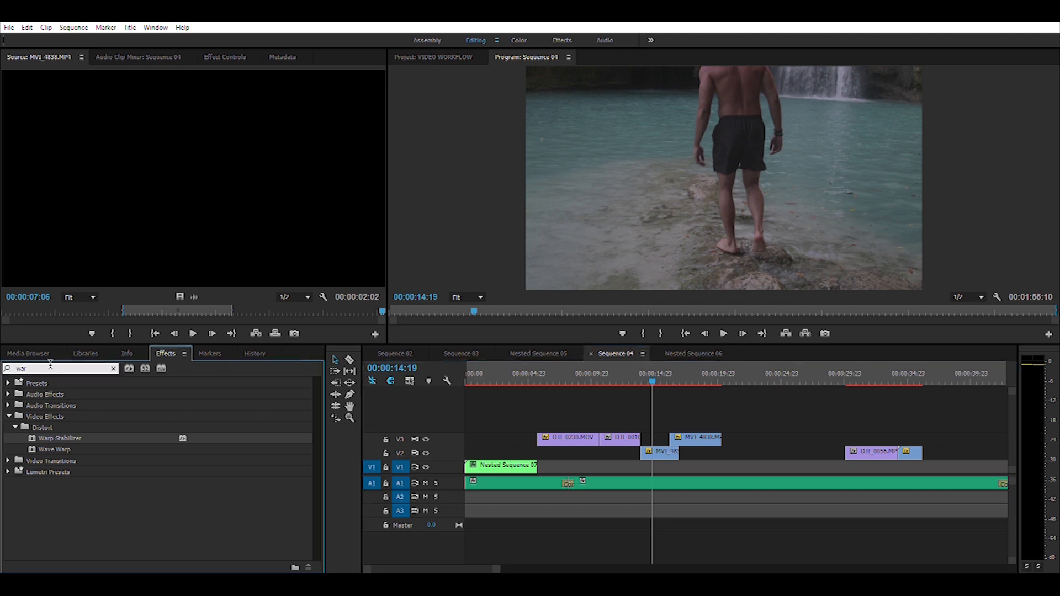
text(p)
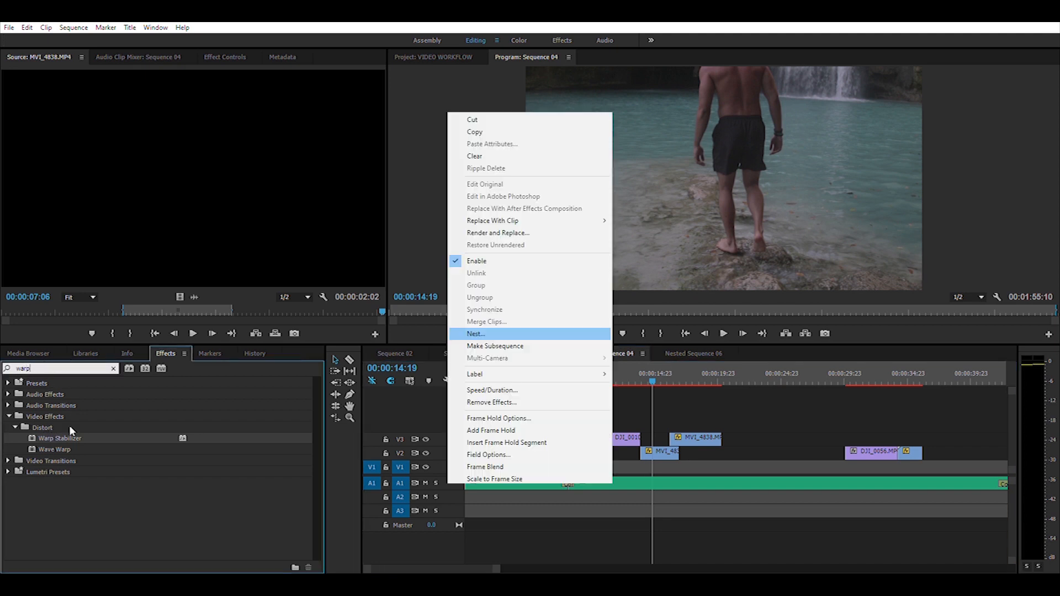
click(666, 448)
click(690, 331)
click(513, 302)
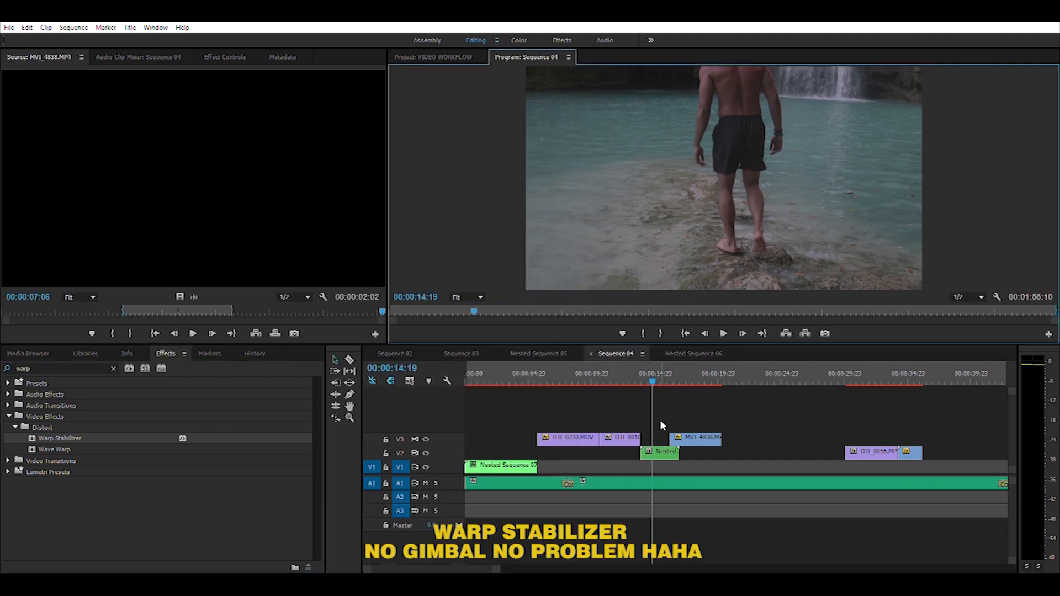
drag(50, 437, 661, 447)
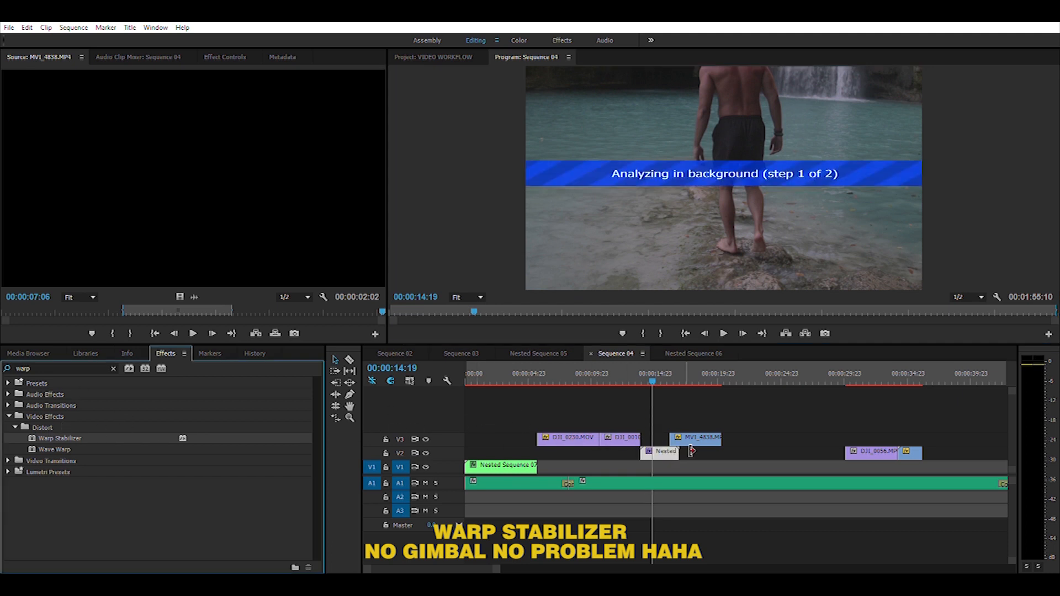
click(242, 56)
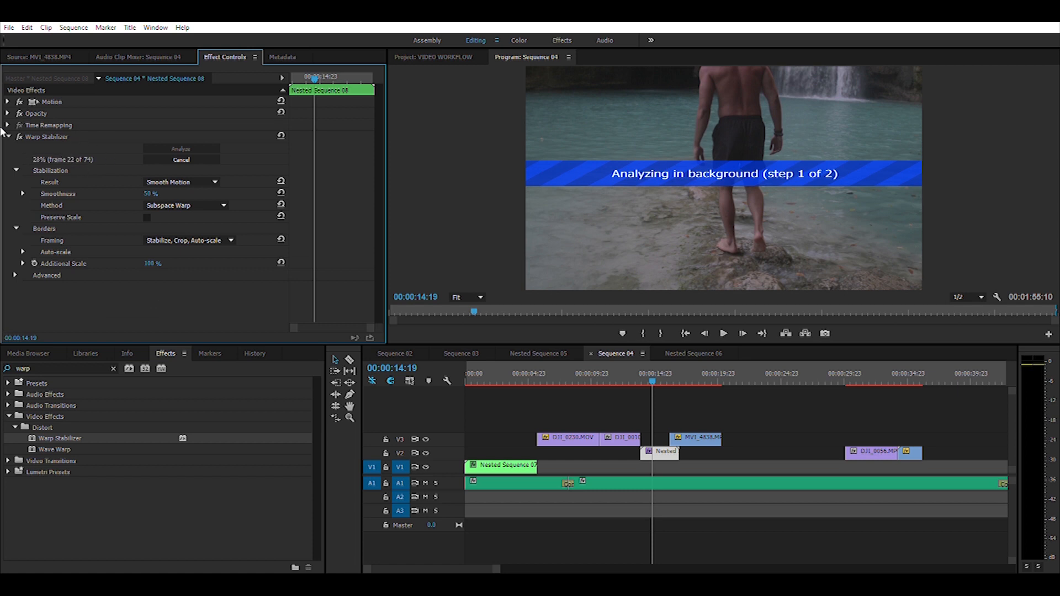
Nest the MVI_4838.MP4 clip on track V3 and stabilize it with Warp Stabilizer
click(697, 437)
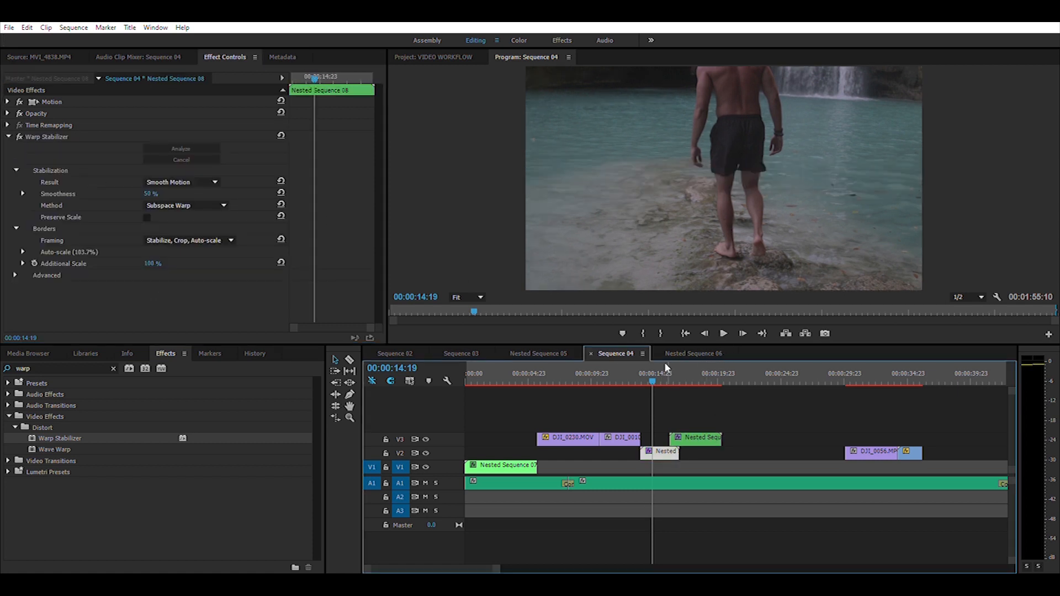
click(674, 375)
click(706, 436)
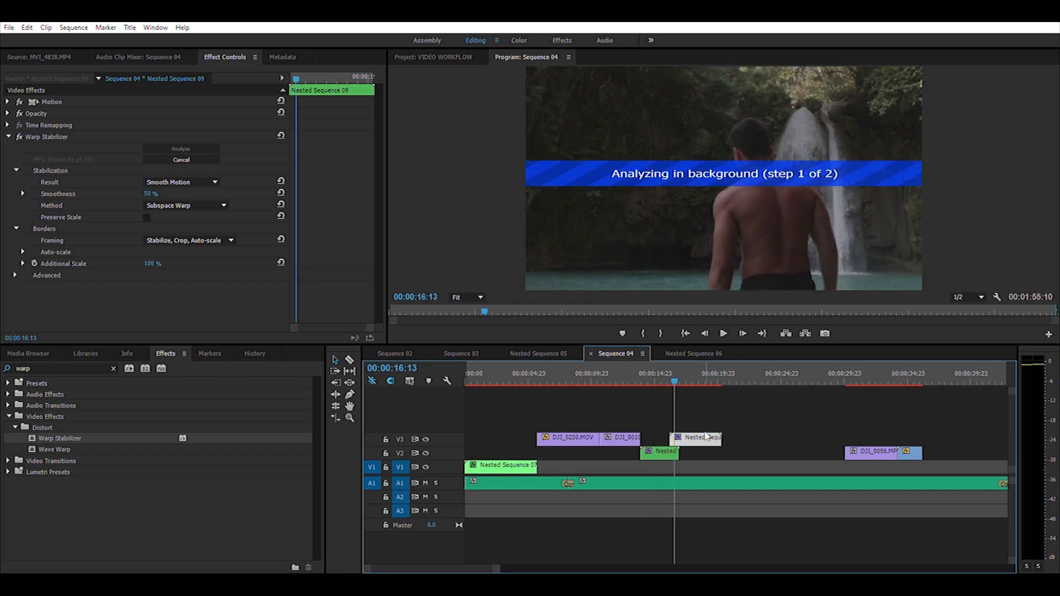
Play the sequence from about 00:00:11:04 to review the two stabilized clips
drag(672, 374, 608, 368)
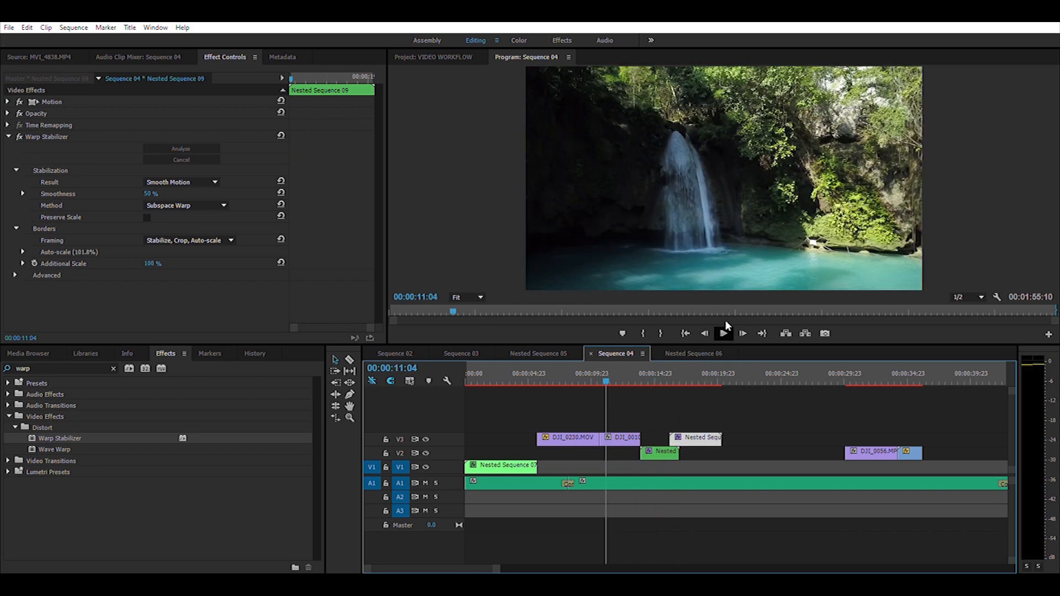
click(724, 322)
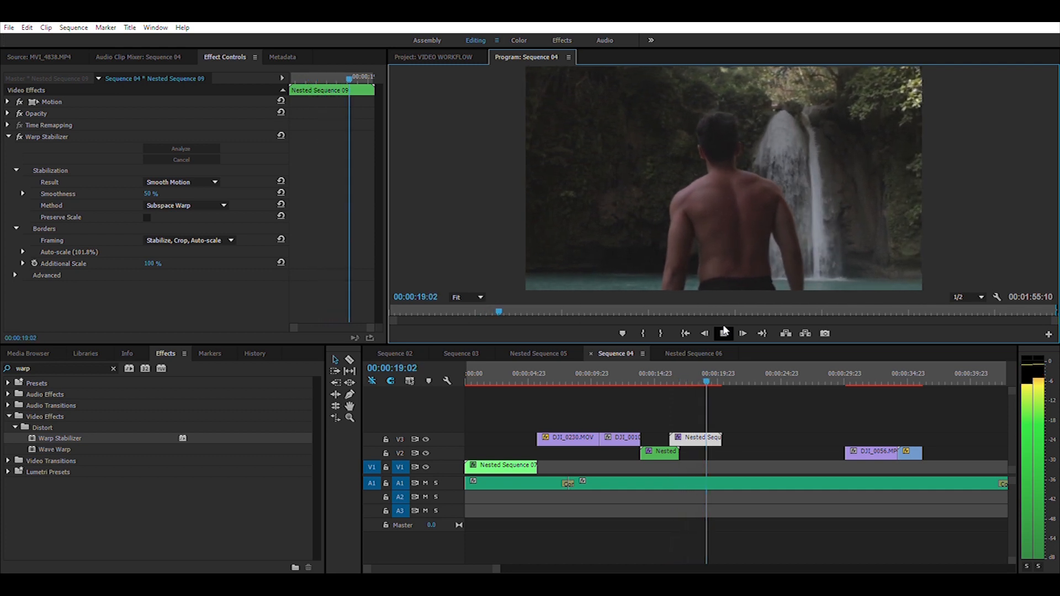
click(725, 333)
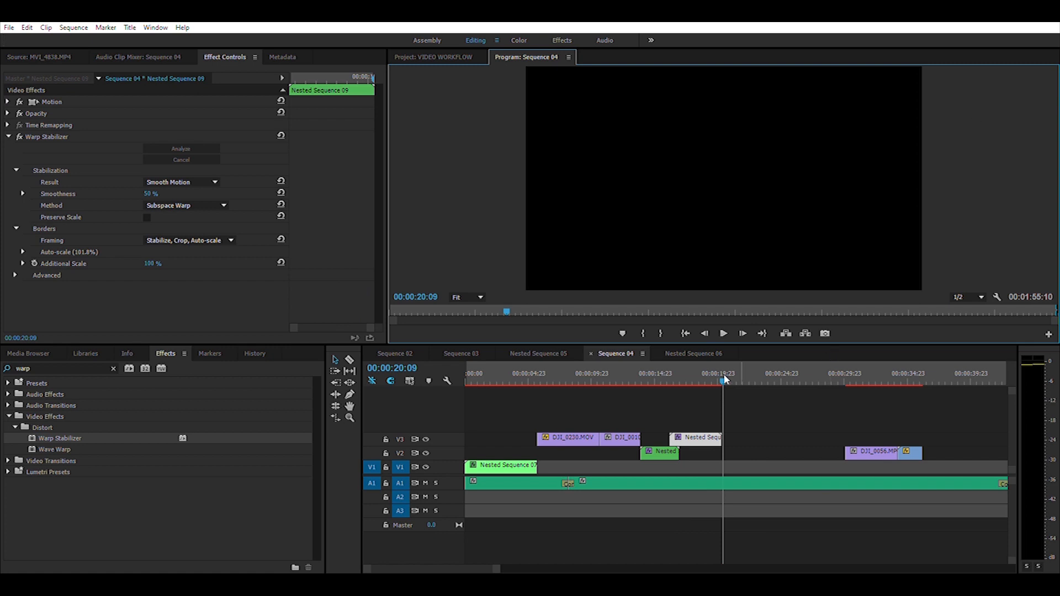
click(709, 375)
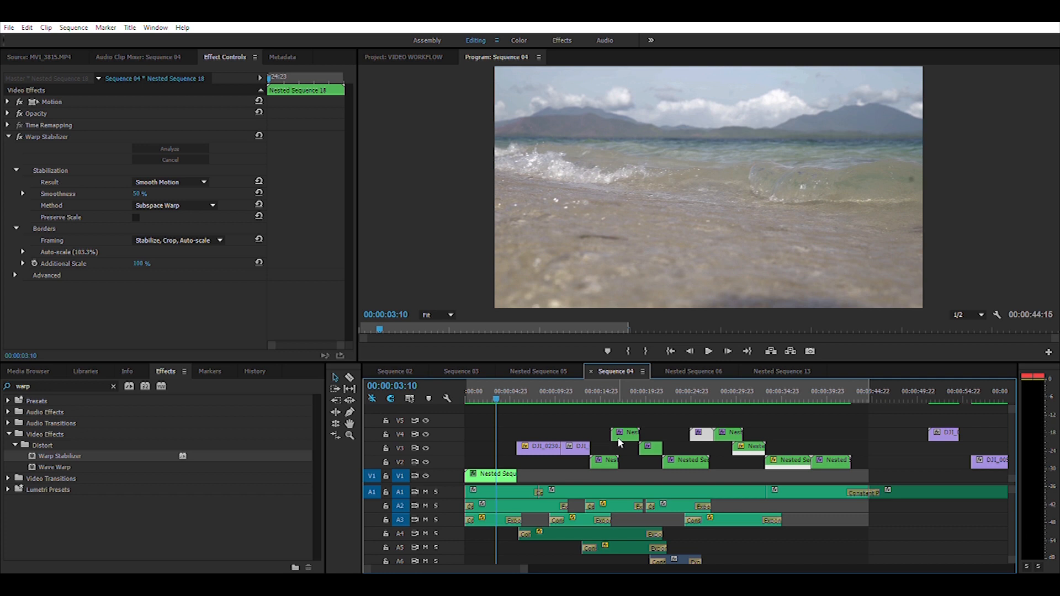
Create an adjustment layer and lay it on track V5 from the sequence start to the end of the first group of clips
click(429, 55)
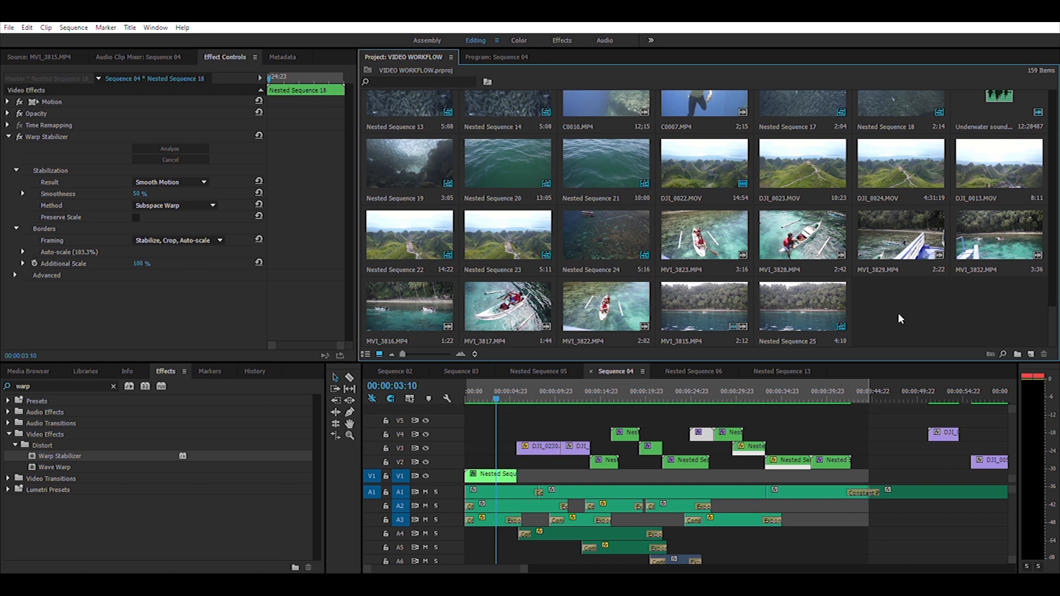
click(834, 369)
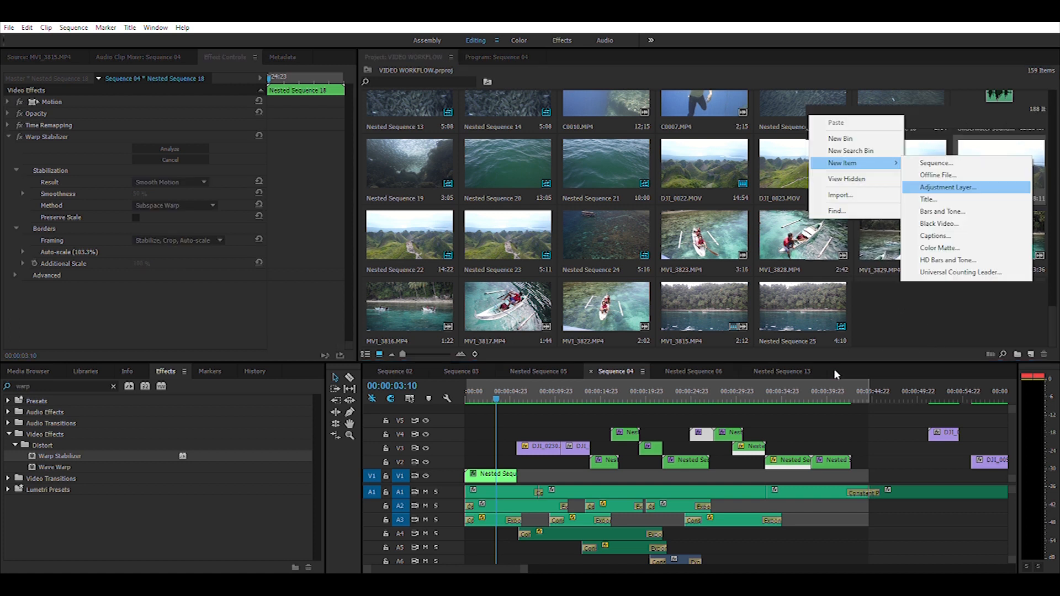
click(546, 338)
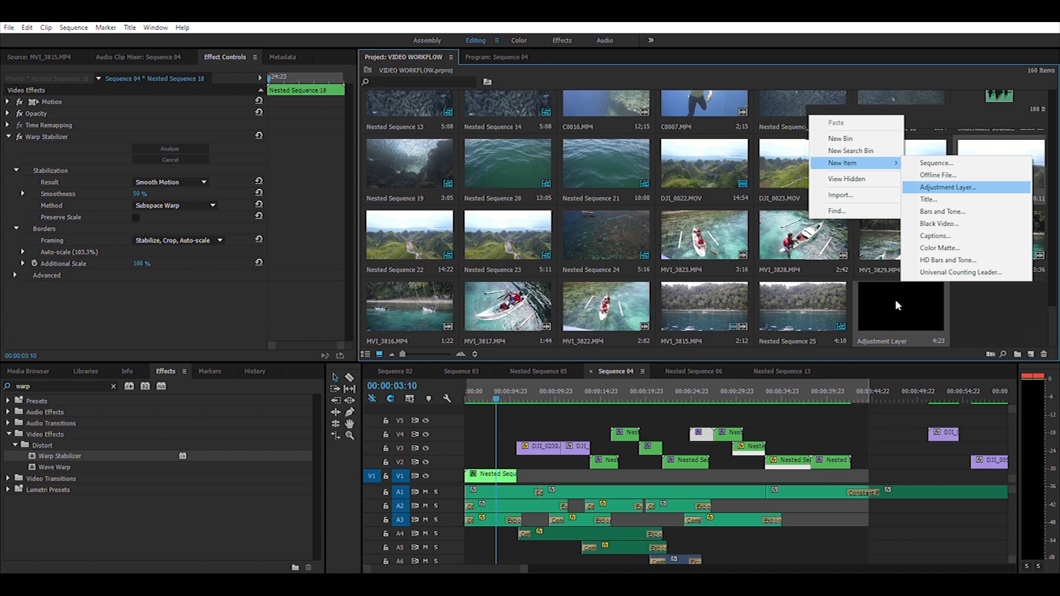
drag(896, 290, 457, 417)
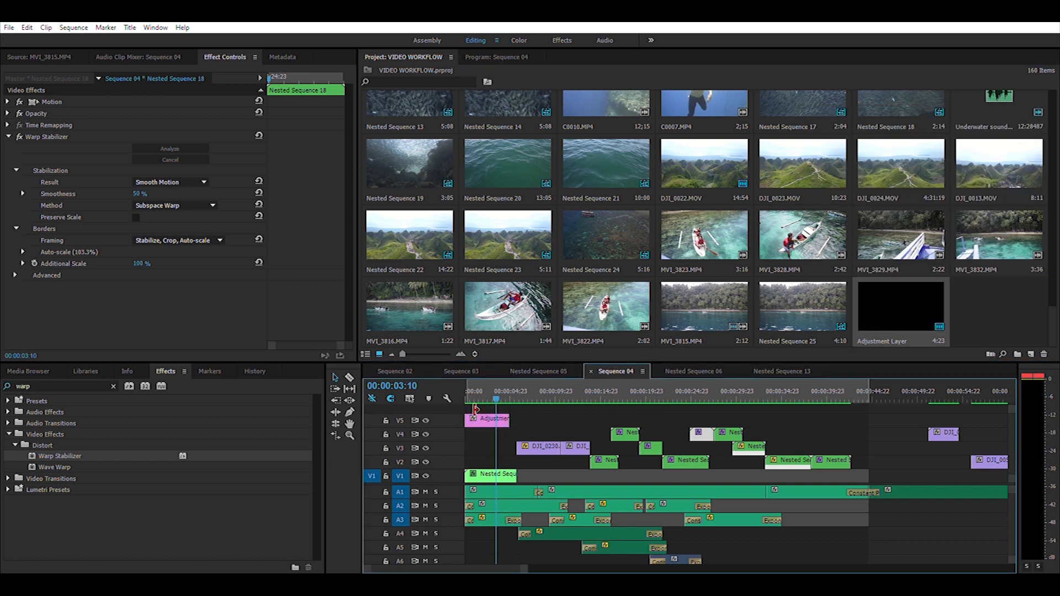
drag(512, 420, 857, 418)
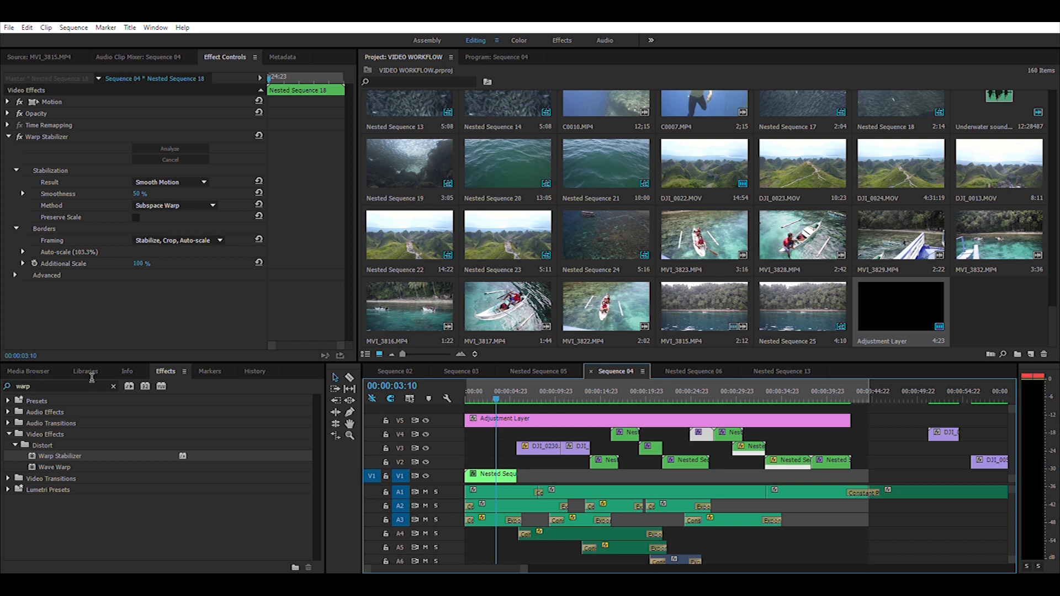
Find the Lumetri Color effect and apply it to the adjustment layer on track V5
double_click(15, 385)
text(lu)
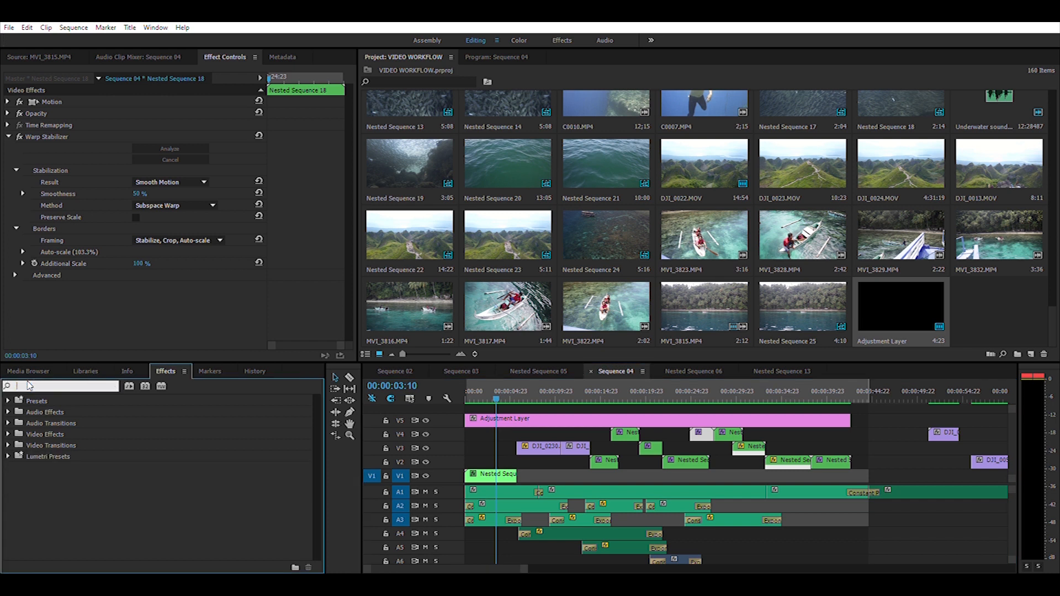
text(met)
drag(57, 455, 511, 419)
click(506, 418)
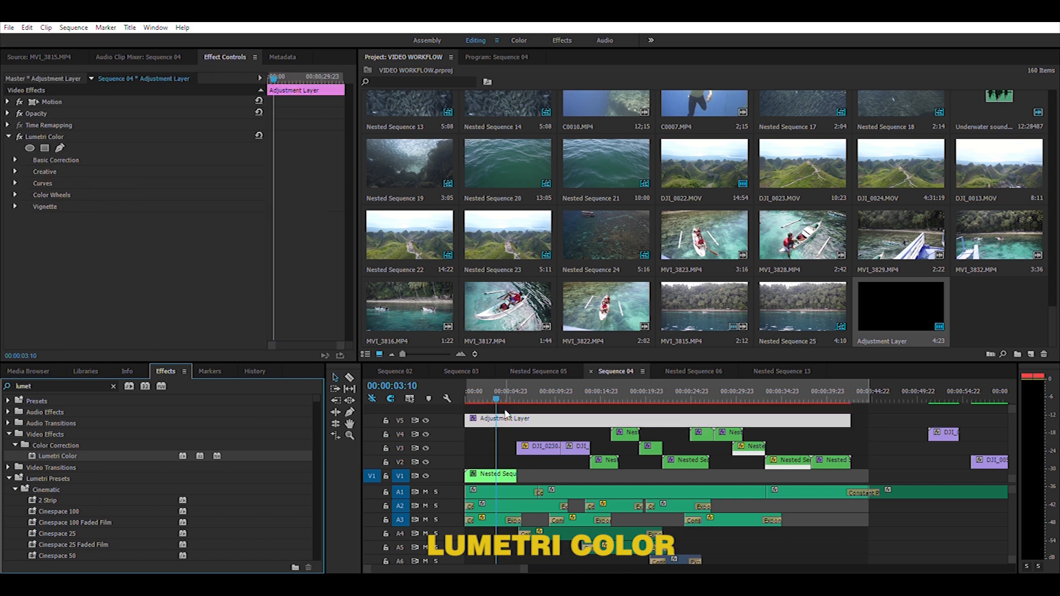
Examine the Basic Correction, Creative and Curves settings of the adjustment layer's Lumetri Color effect
click(15, 159)
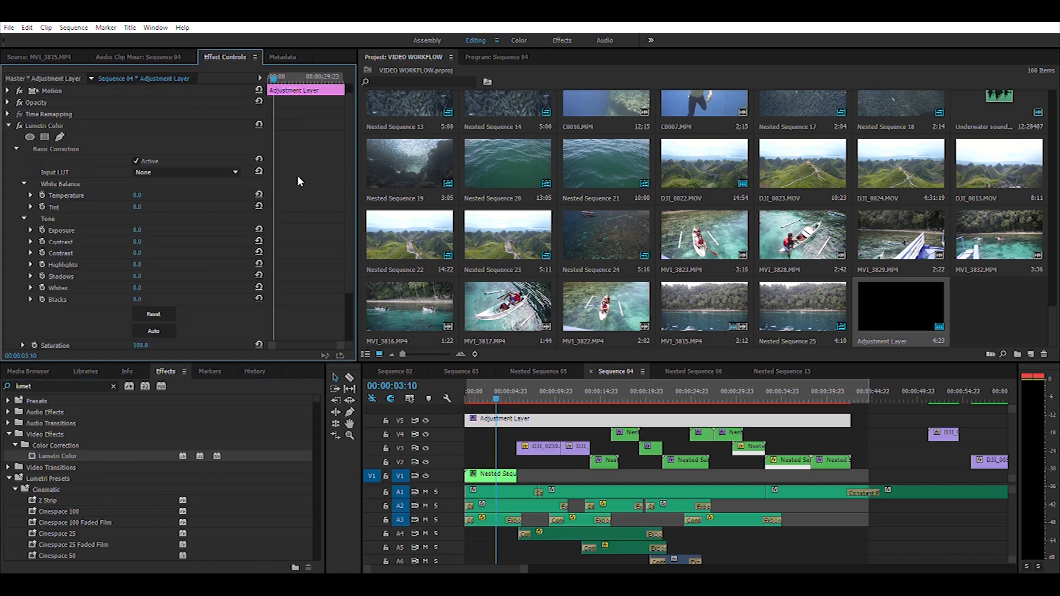
scroll(298, 175, down, 2)
click(15, 296)
scroll(261, 226, down, 3)
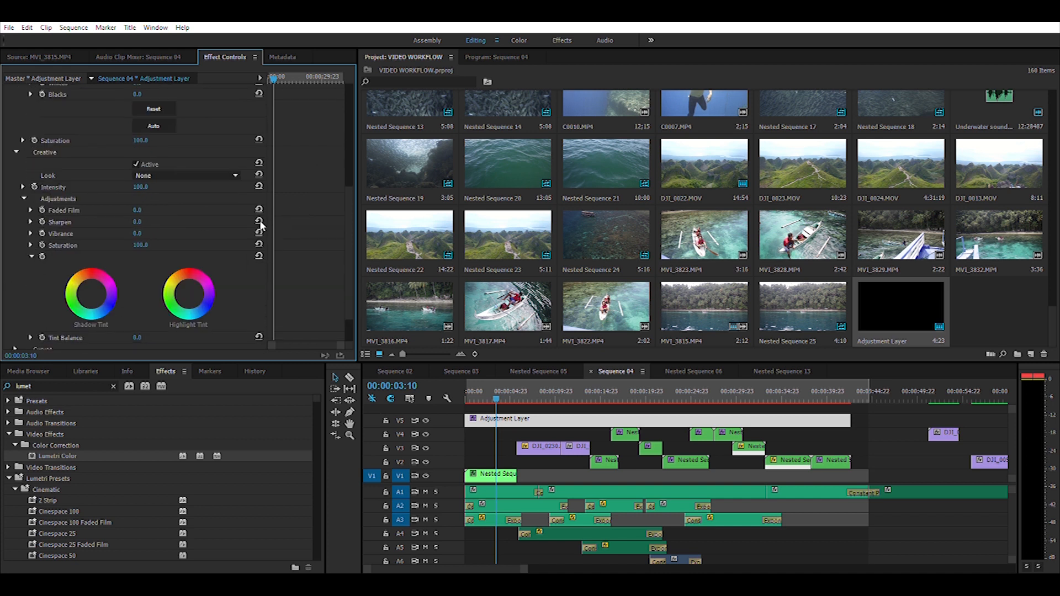
scroll(327, 219, down, 1)
click(16, 305)
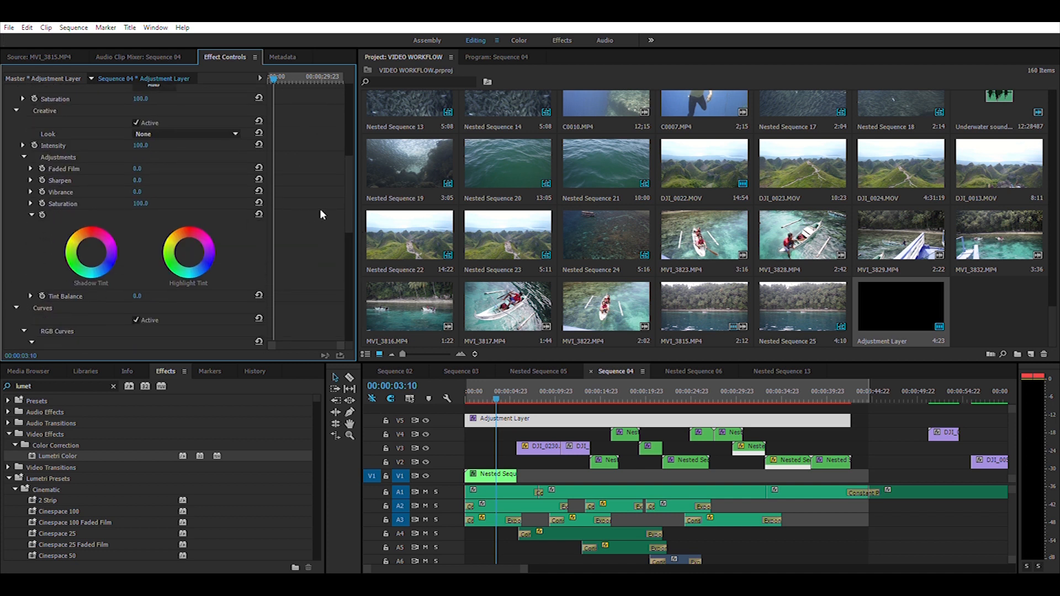
scroll(319, 213, down, 3)
scroll(319, 213, down, 2)
scroll(319, 211, up, 3)
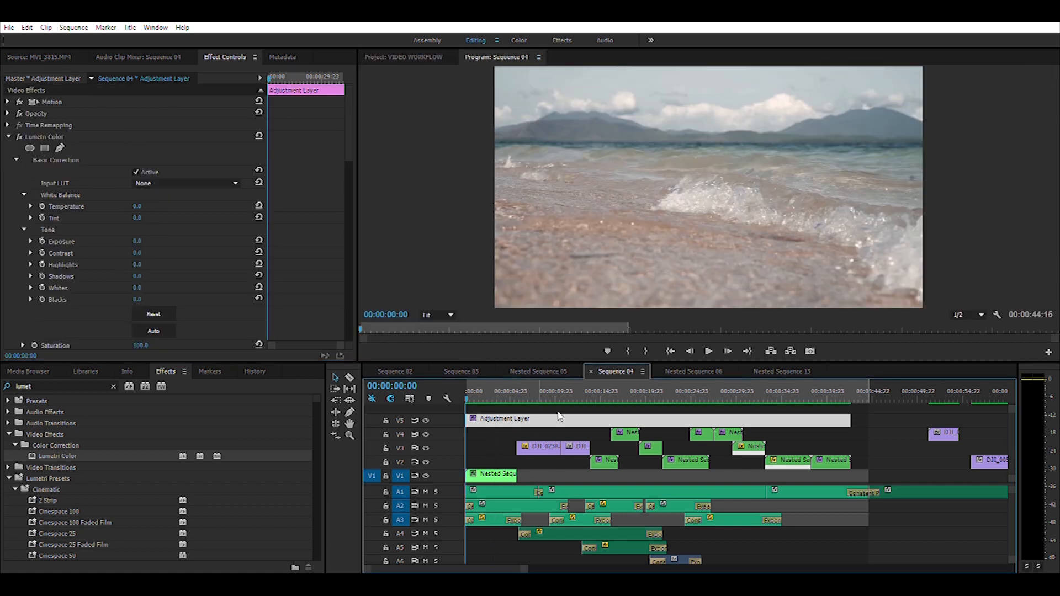
Play the sequence from the start to about 00:00:41:17, and return the playhead to about 00:00:04:09
click(709, 352)
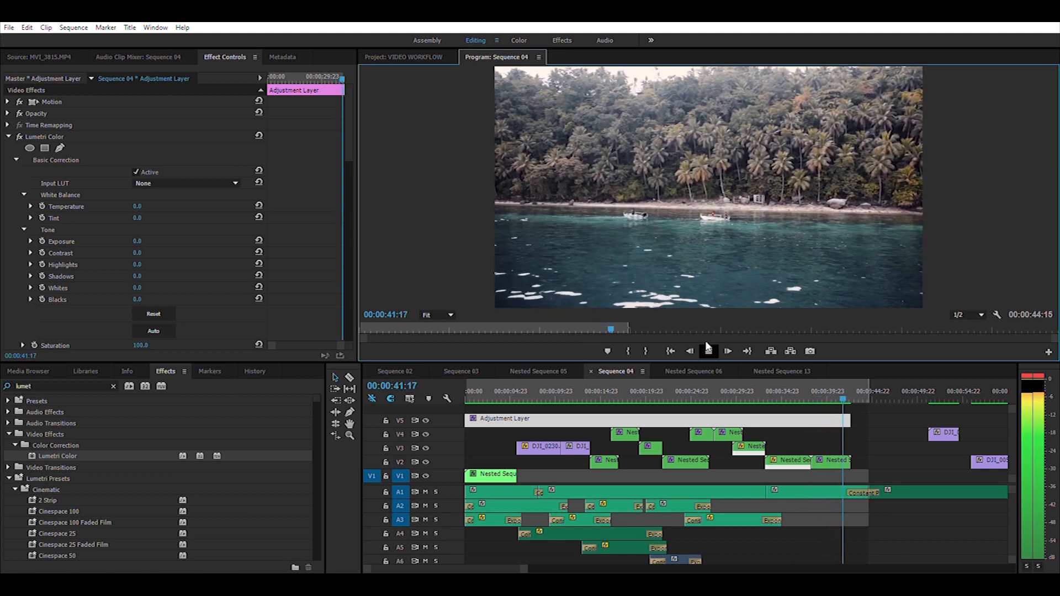
click(707, 349)
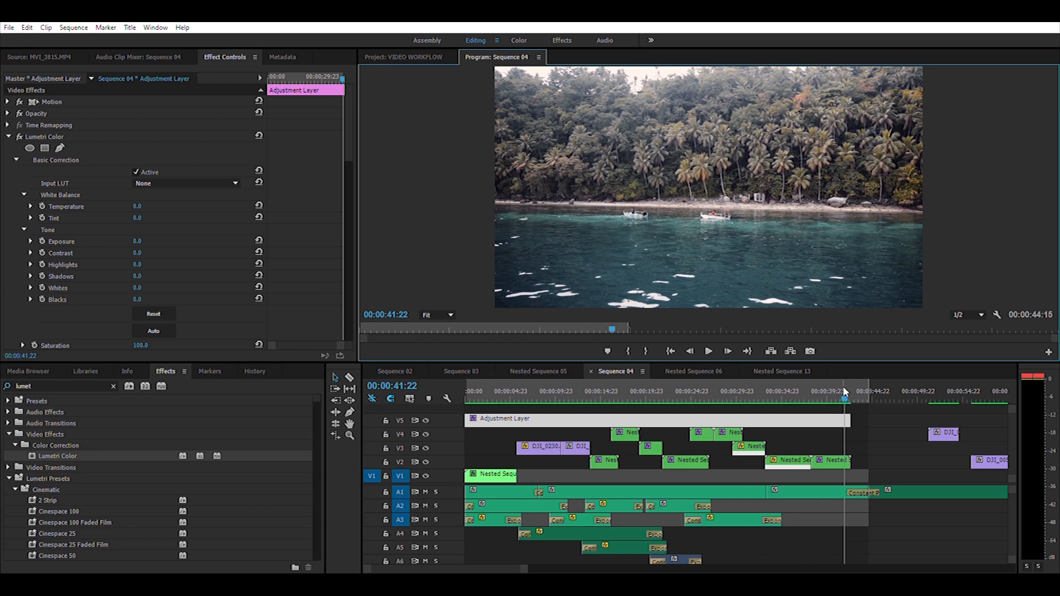
drag(844, 392, 504, 393)
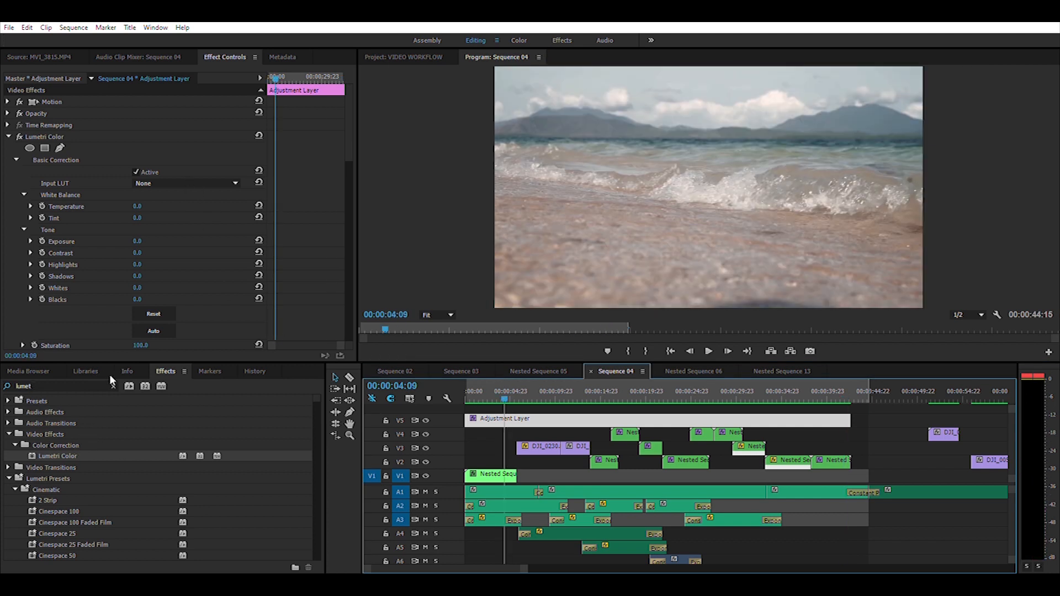
Apply the Lumetri Color effect to the DJI_0230.MOV clip on track V3, previewing it at about 00:00:08:01
click(497, 472)
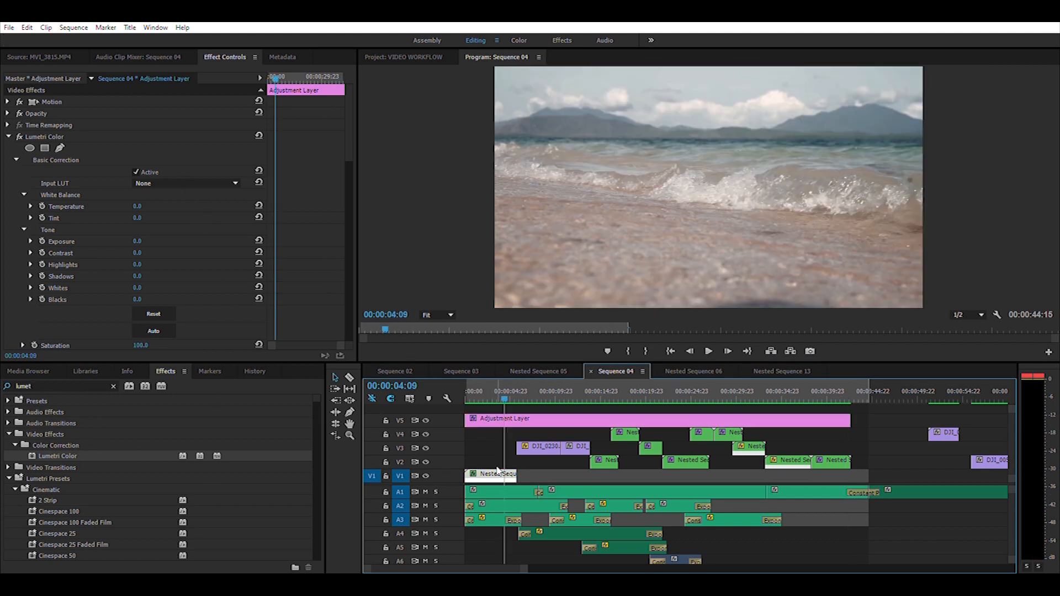
click(527, 447)
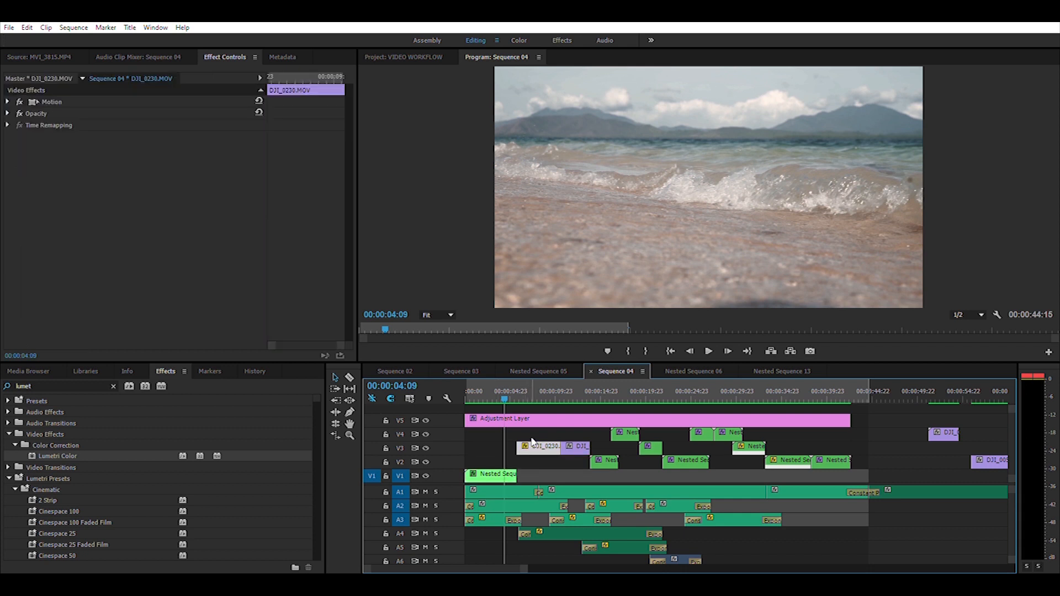
drag(508, 393, 539, 391)
click(501, 471)
click(542, 445)
drag(57, 456, 540, 445)
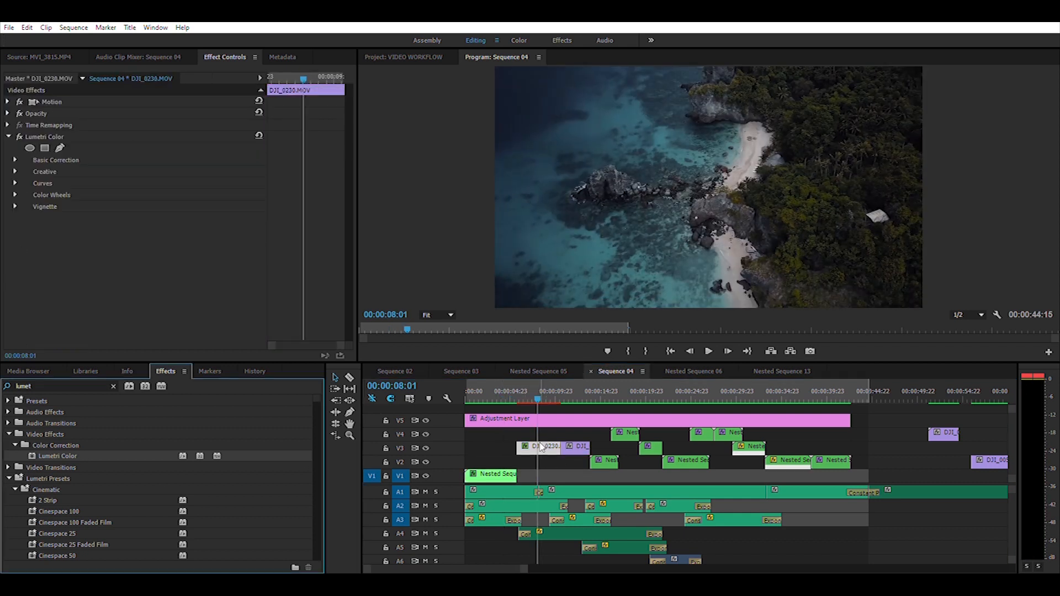
In the Basic Correction of DJI_0230.MOV, set Shadows to 23 and Exposure to 0.2
click(15, 160)
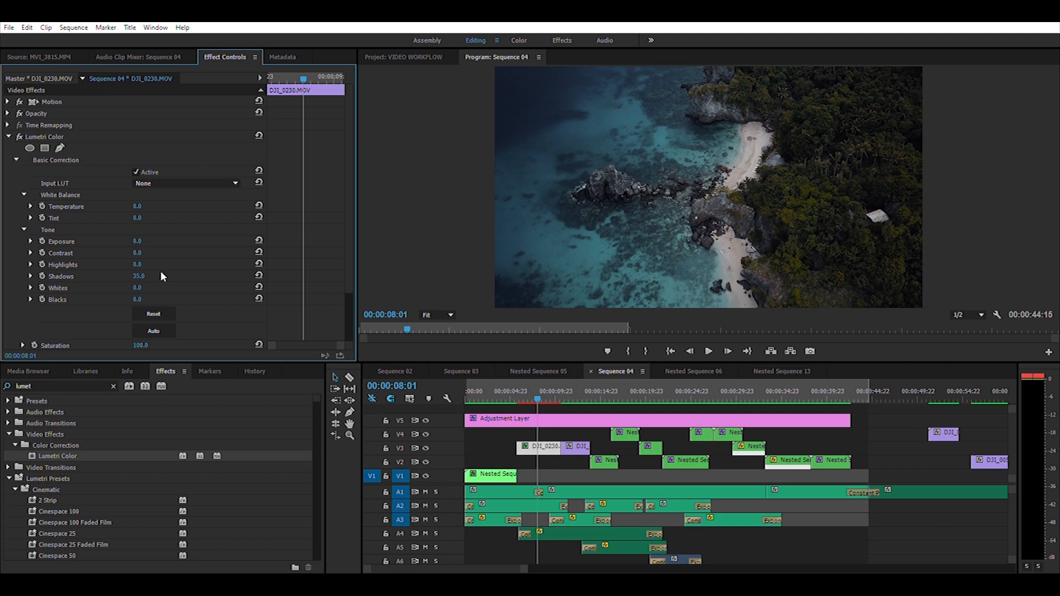
drag(138, 276, 161, 271)
click(138, 241)
text(0.2)
key(Return)
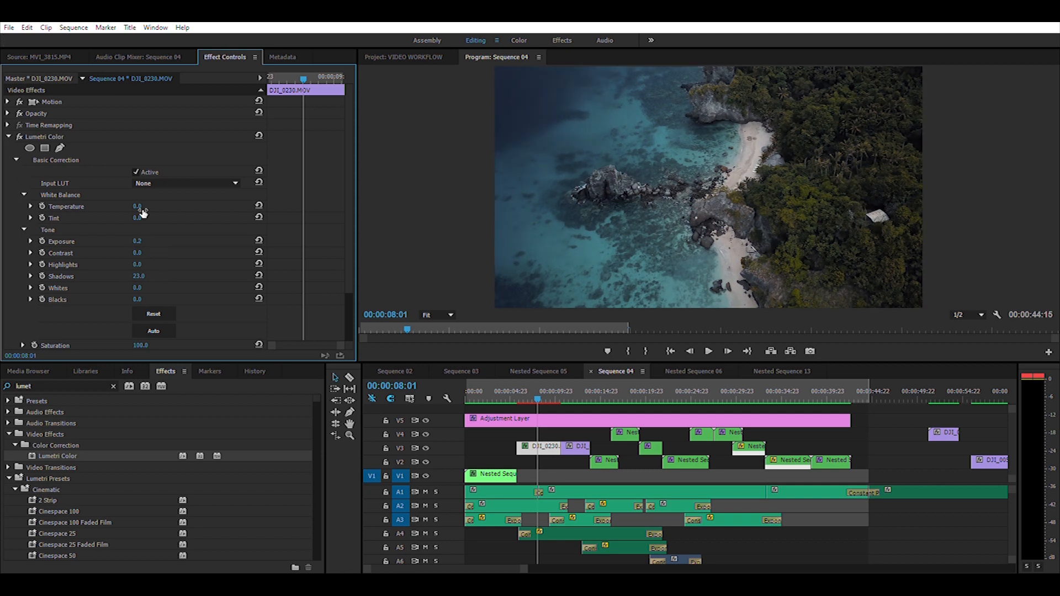
Refine DJI_0230.MOV's tone with Highlights -90, Contrast 6, Blacks -5 and Exposure 0.4
click(137, 265)
text(-9)
click(148, 253)
text(6)
key(Return)
click(142, 299)
text(-5)
click(142, 242)
text(0.4)
key(Return)
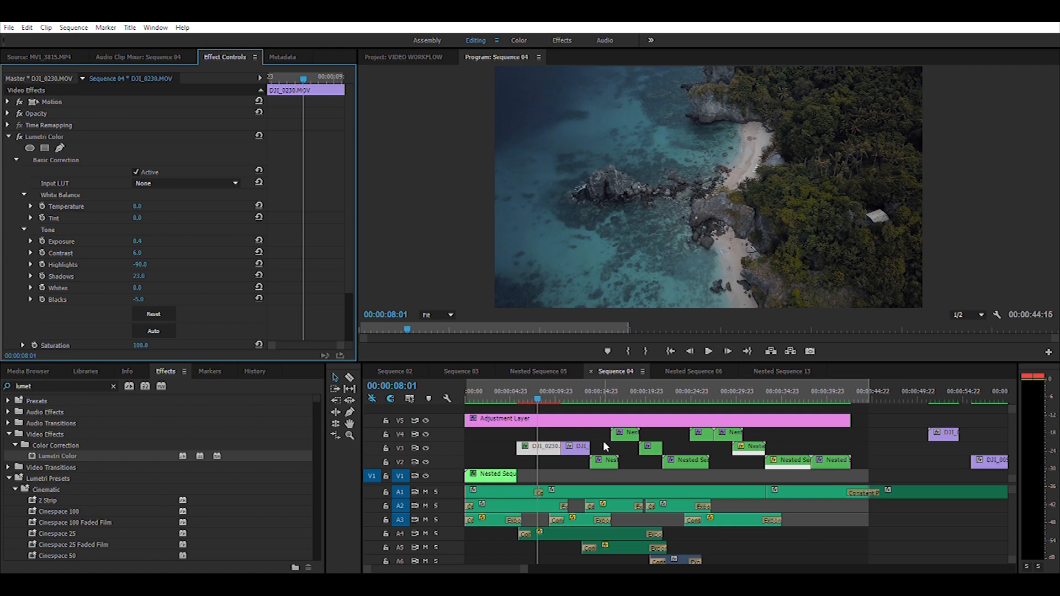
Apply the Lumetri Color effect to the waterfall clip on track V3, previewing it at about 00:00:11:18
click(580, 448)
click(572, 387)
drag(57, 456, 578, 447)
In the waterfall clip's Basic Correction, set Shadows to 35 and Exposure to 0.4
click(16, 160)
click(144, 276)
text(35)
key(Return)
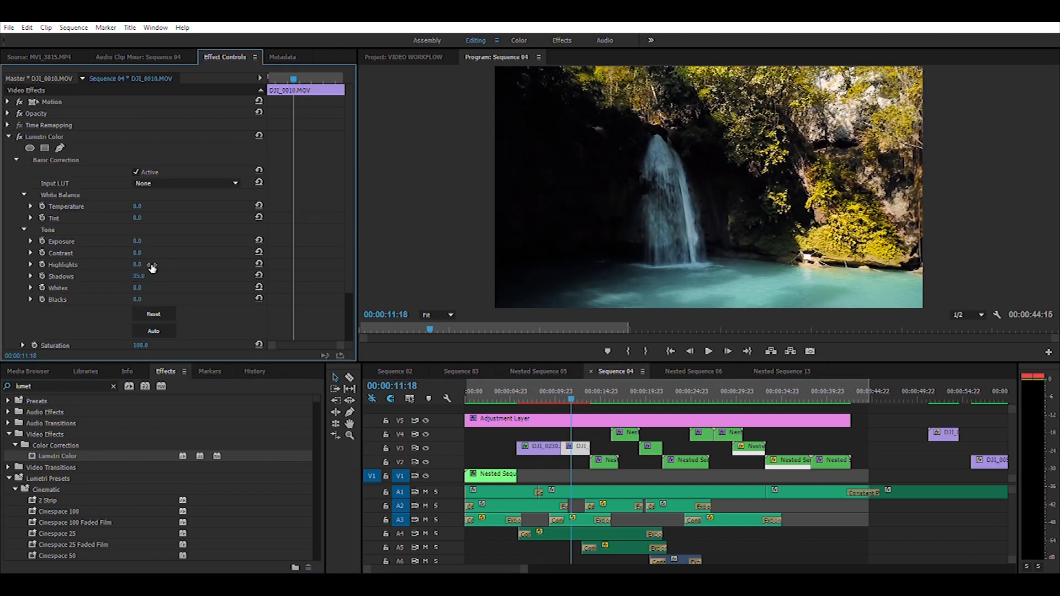
click(138, 241)
text(0.4)
key(Return)
Apply the Lumetri Color effect to the first nested clip on track V4, previewing it at about 00:00:16:18
drag(580, 383, 617, 386)
click(626, 434)
drag(57, 456, 627, 434)
Set the first V4 nested clip's Basic Correction to Exposure 0.4, Shadows 19, Contrast 9 and Blacks -8
click(16, 310)
scroll(133, 276, down, 4)
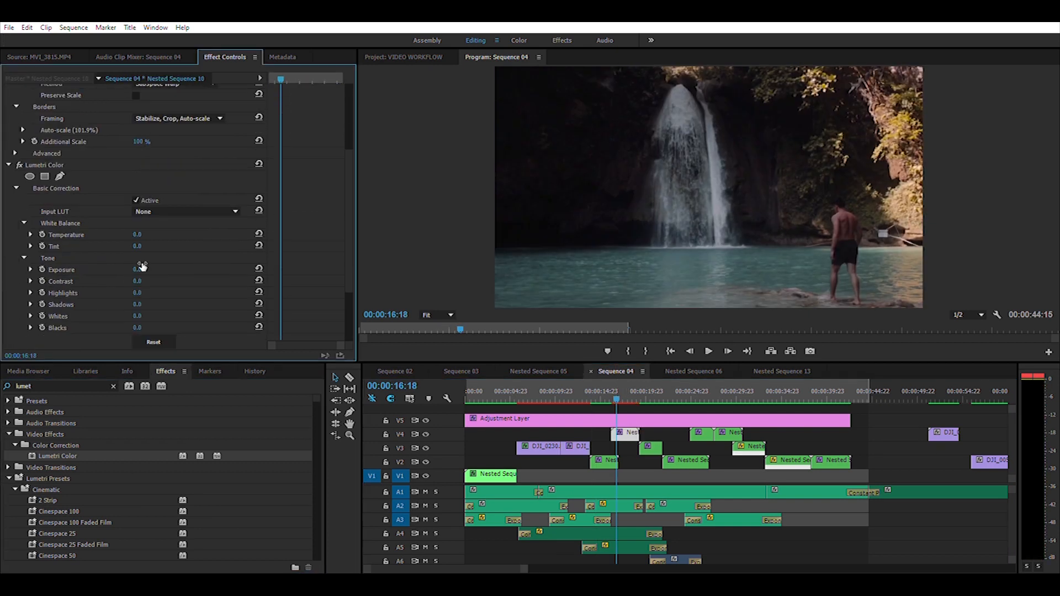
click(138, 304)
text(19)
key(Return)
click(137, 281)
text(9)
key(Return)
click(138, 327)
text(-8)
key(Return)
Try a slight contrast curve on the nested clip's master RGB curve, and reset the curve to a straight line
scroll(332, 221, down, 3)
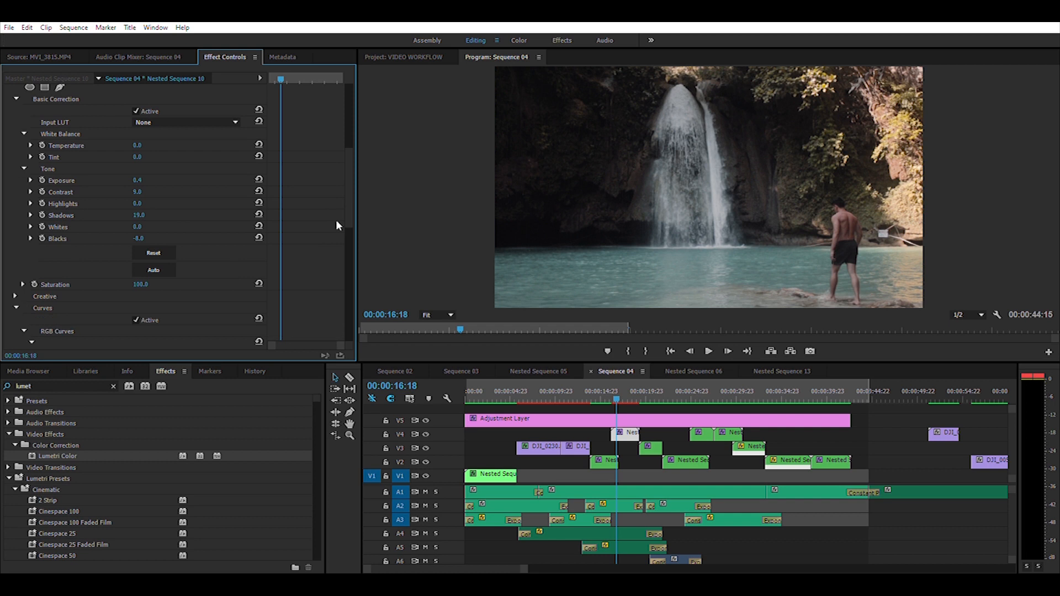
scroll(336, 221, down, 5)
drag(97, 263, 96, 267)
drag(134, 226, 133, 228)
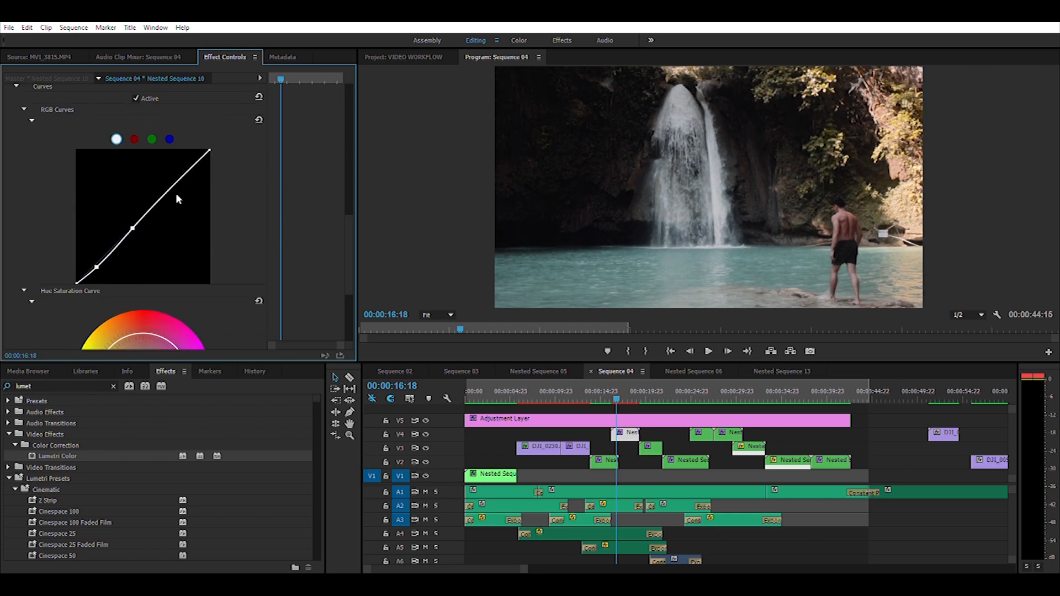
drag(185, 172, 188, 176)
double_click(189, 181)
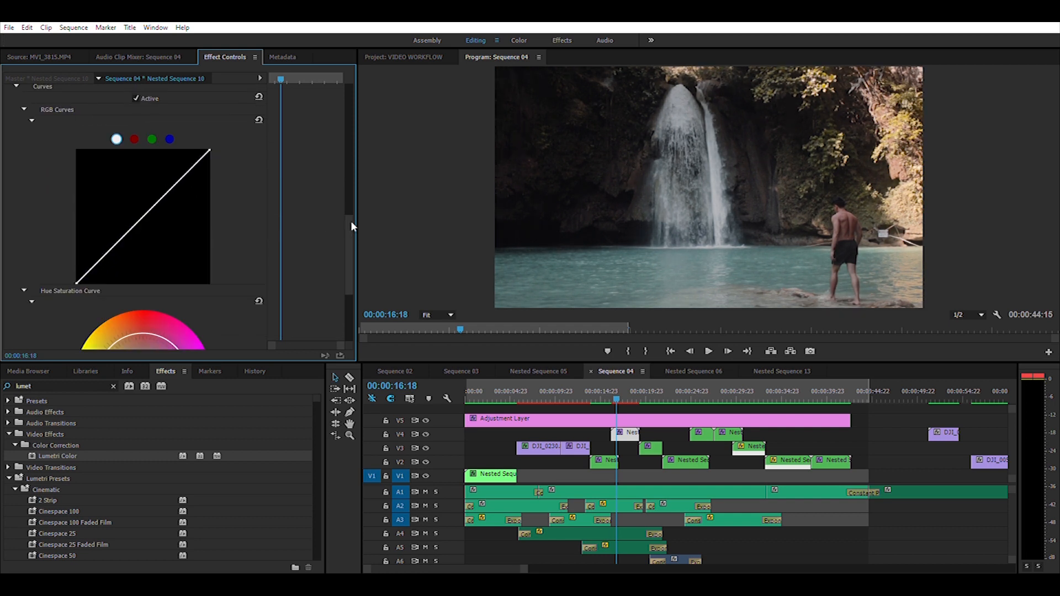
Lower the Highlights in the nested clip's Basic Correction
drag(351, 222, 351, 135)
click(139, 270)
text(-9)
click(139, 246)
click(141, 282)
Try Exposure at 0.6 and Blacks at -14 on the nested clip, and undo both changes
click(141, 247)
text(0.6)
key(Return)
click(142, 305)
text(-14)
key(Return)
key(ctrl+z)
key(ctrl+z)
Enter a new negative Highlights value for the nested clip
click(145, 270)
text(-)
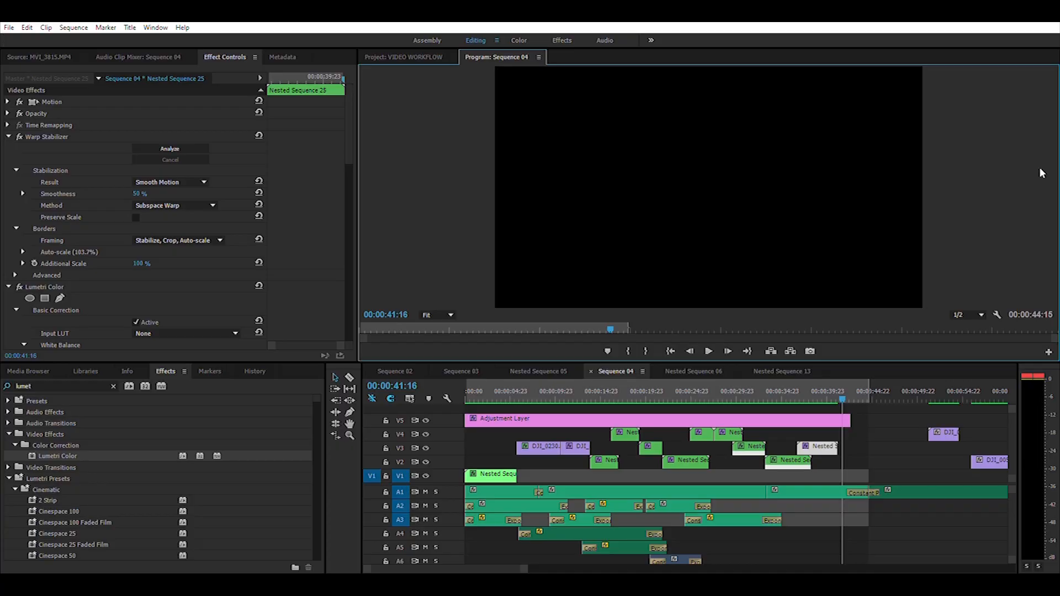
Move the playhead from 00:00:41:16 back into the last nested clip on track V3
drag(843, 392, 829, 390)
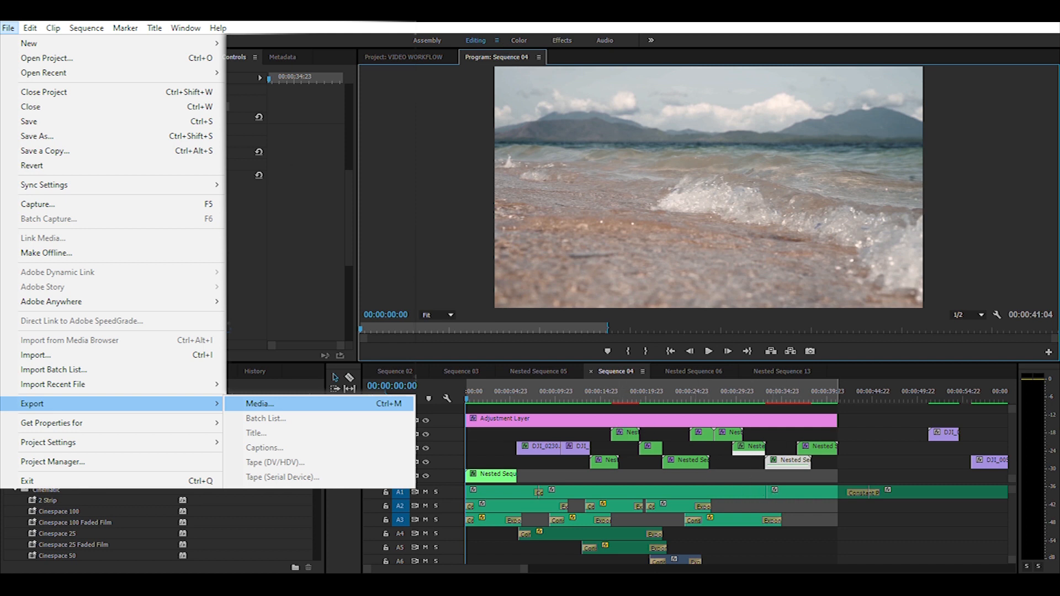
Open the media export settings for the finished sequence
key(Return)
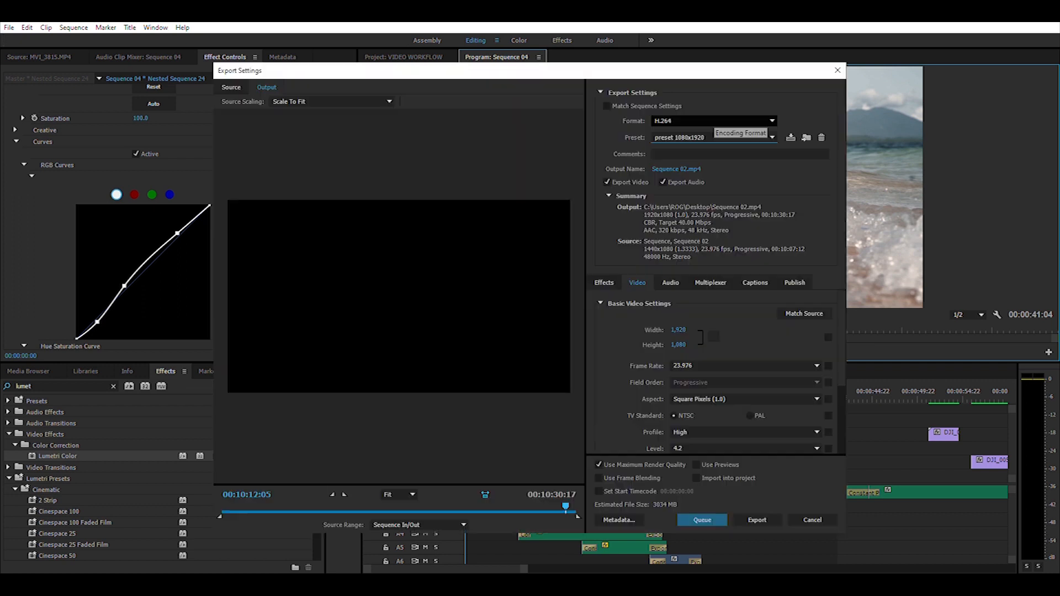